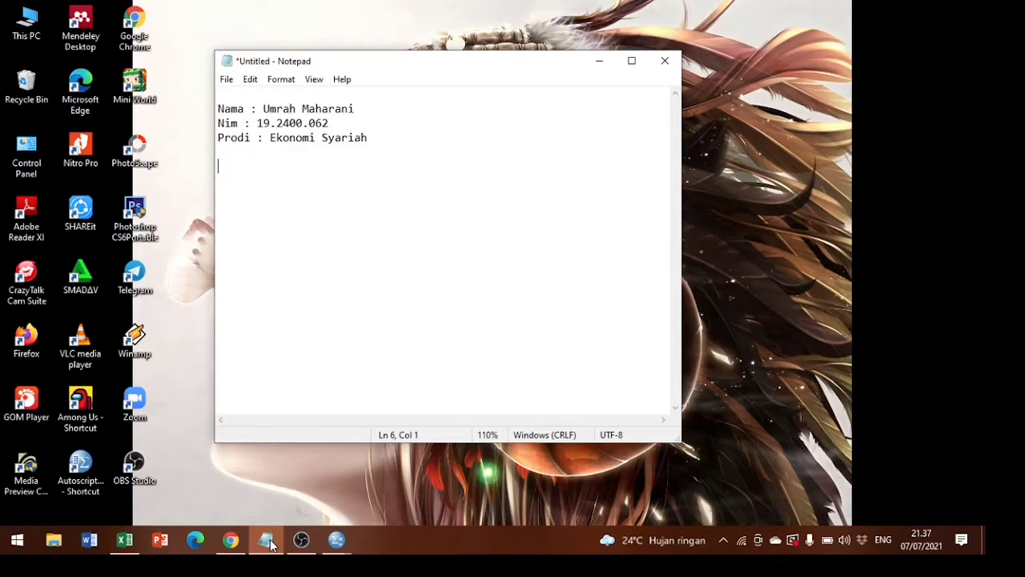
Add the lines "APA ITU STATISTIKA?" and "SPSS?" below the student details in the note, separated by a blank line, and minimize its window.
{"action": "type", "text": "a"}
{"action": "key", "text": "BackSpace"}
{"action": "type", "text": "APA ITU STATISTIK"}
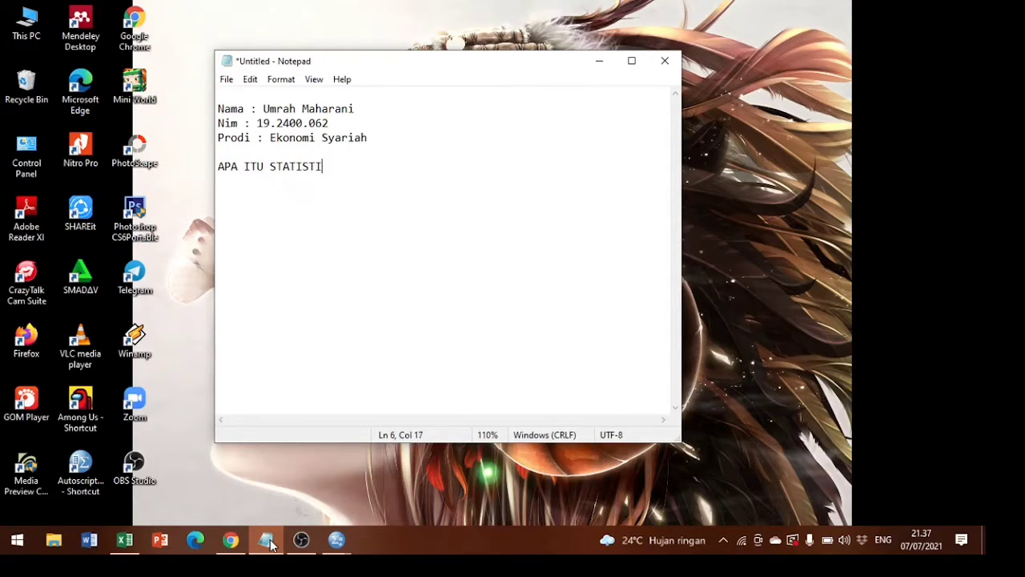
{"action": "type", "text": "A?"}
{"action": "key", "text": "Return"}
{"action": "key", "text": "Return"}
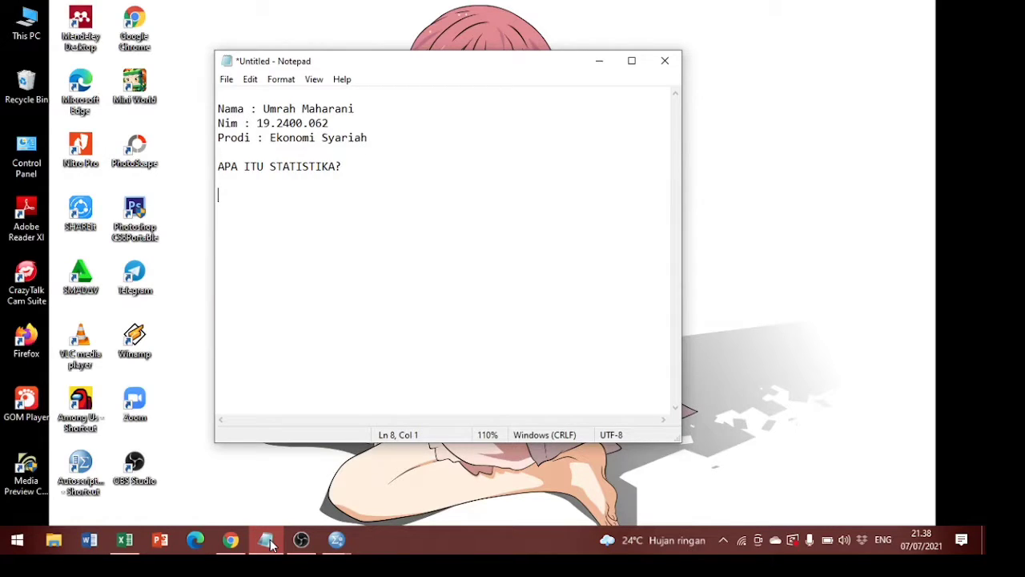
{"action": "type", "text": "SPSS?"}
{"action": "left_click", "coordinate": [606, 66]}
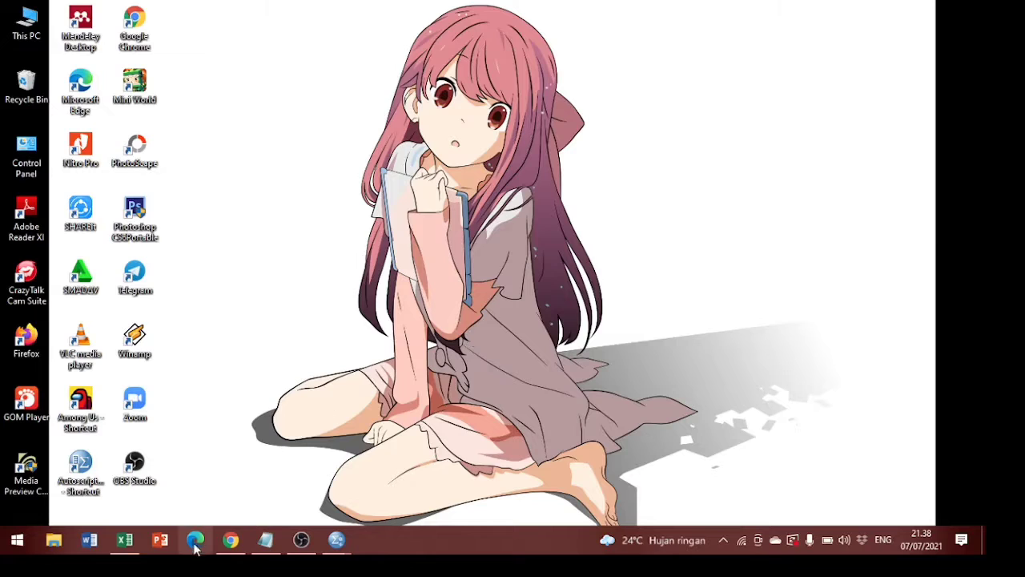
Look over the student table in the Excel workbook and minimize it again.
{"action": "mouse_move", "coordinate": [135, 545]}
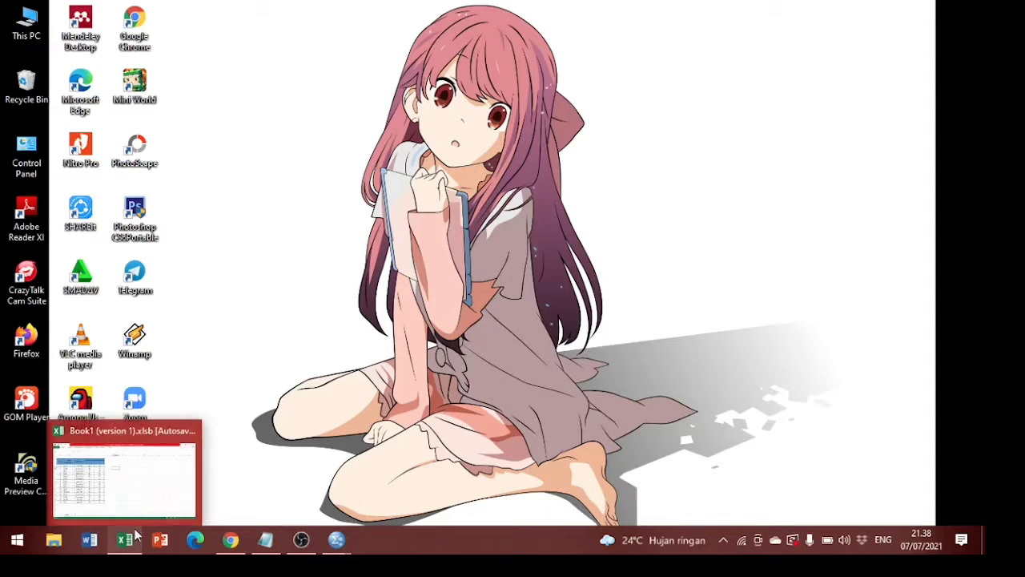
{"action": "left_click", "coordinate": [139, 508]}
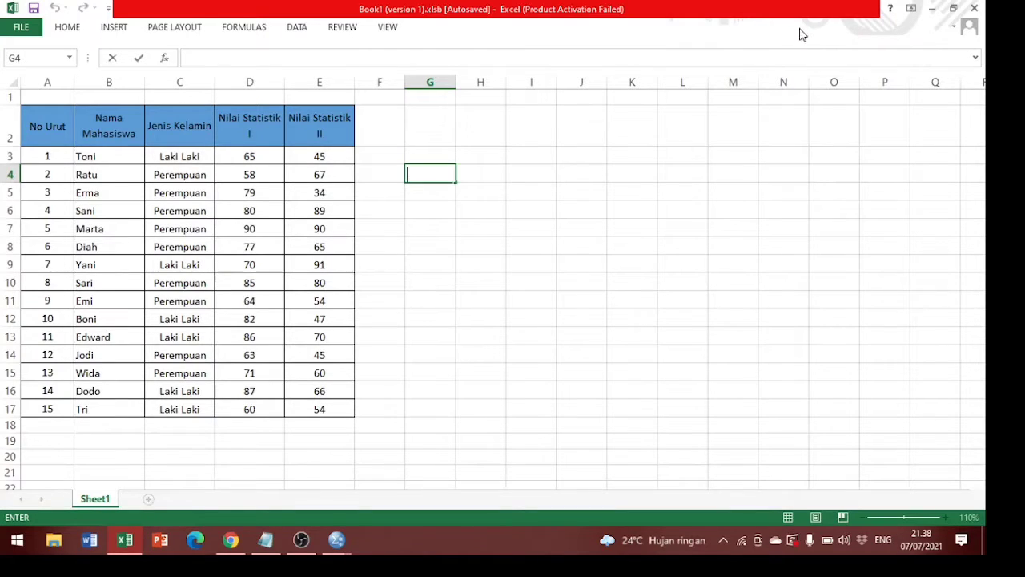
{"action": "left_click", "coordinate": [932, 8]}
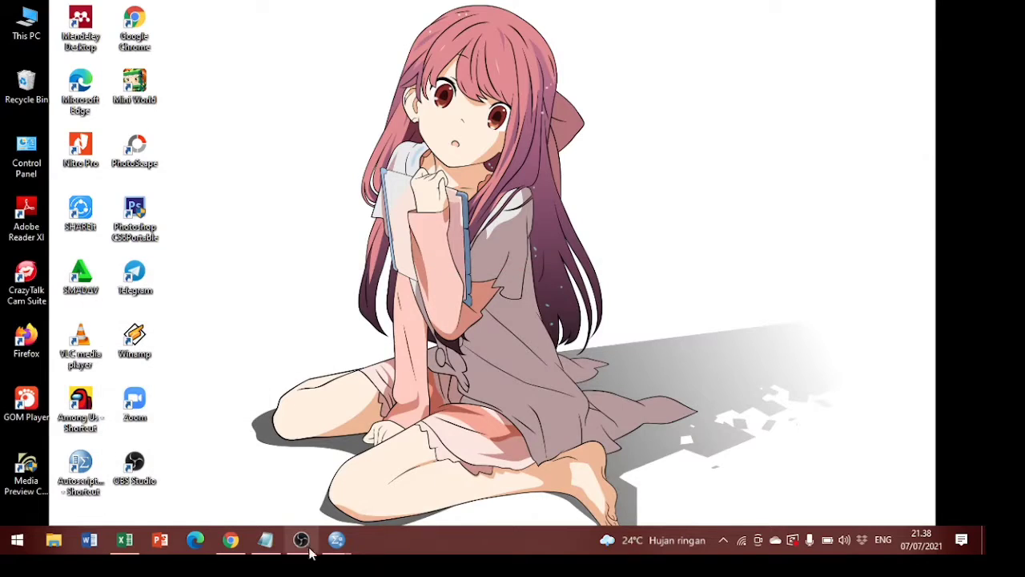
Switch to the untitled SPSS dataset, maximize its window and show the variable definitions.
{"action": "mouse_move", "coordinate": [337, 548]}
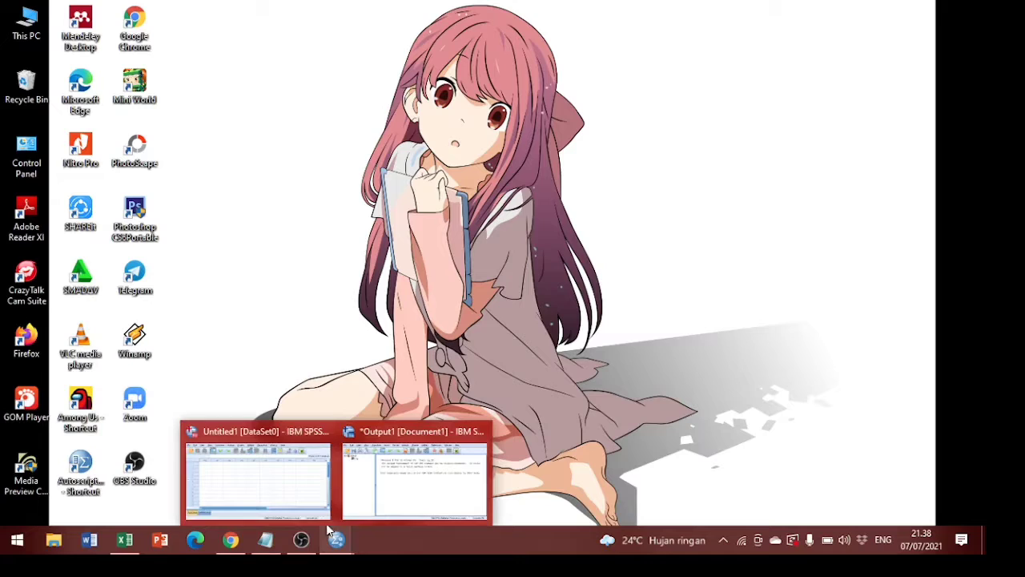
{"action": "left_click", "coordinate": [304, 489]}
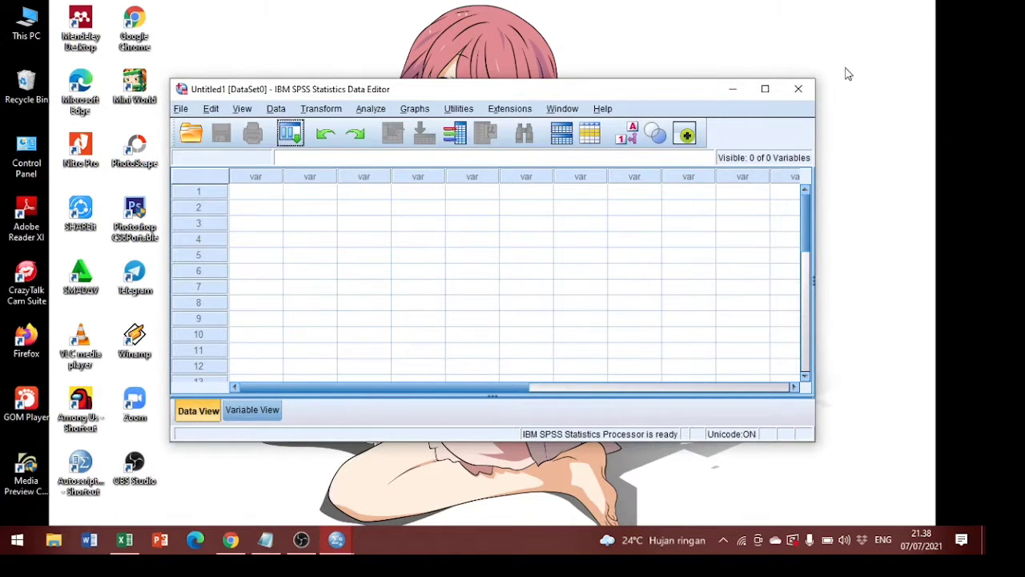
{"action": "left_click", "coordinate": [767, 89]}
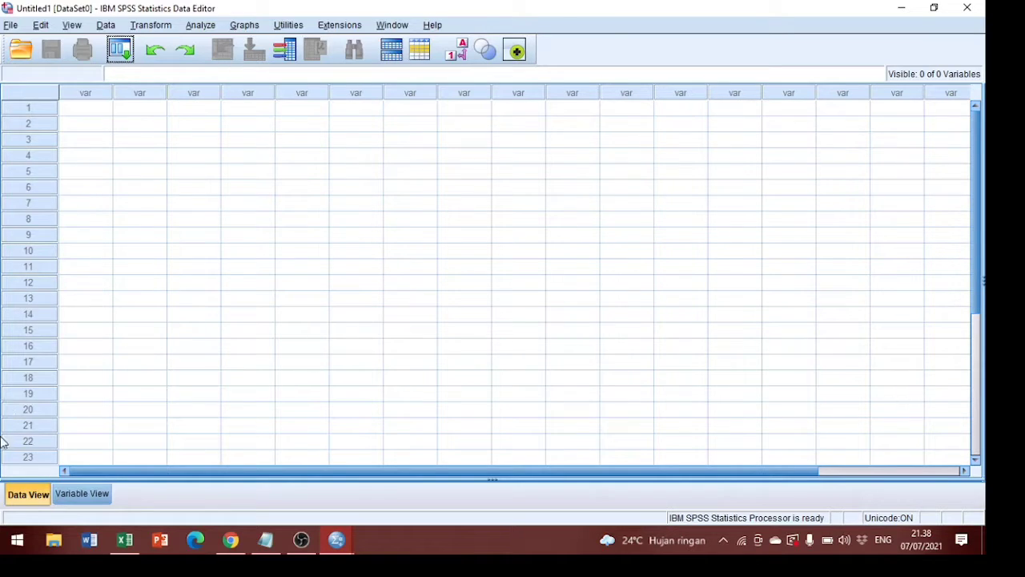
{"action": "left_click", "coordinate": [69, 501]}
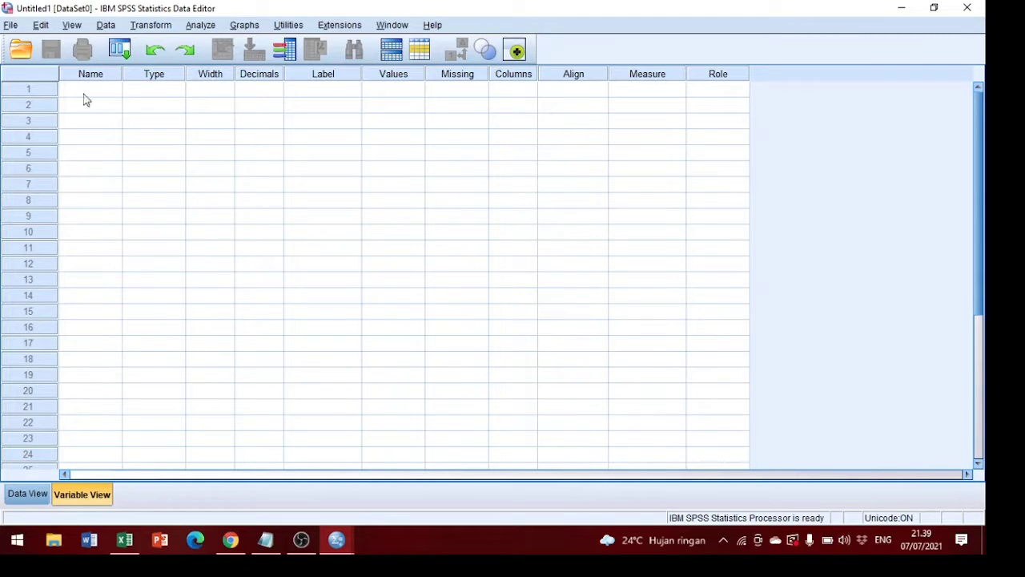
Define the first variable with the name Nomor_Urut.
{"action": "left_click", "coordinate": [117, 92]}
{"action": "type", "text": "Nomor_Urut"}
{"action": "key", "text": "Return"}
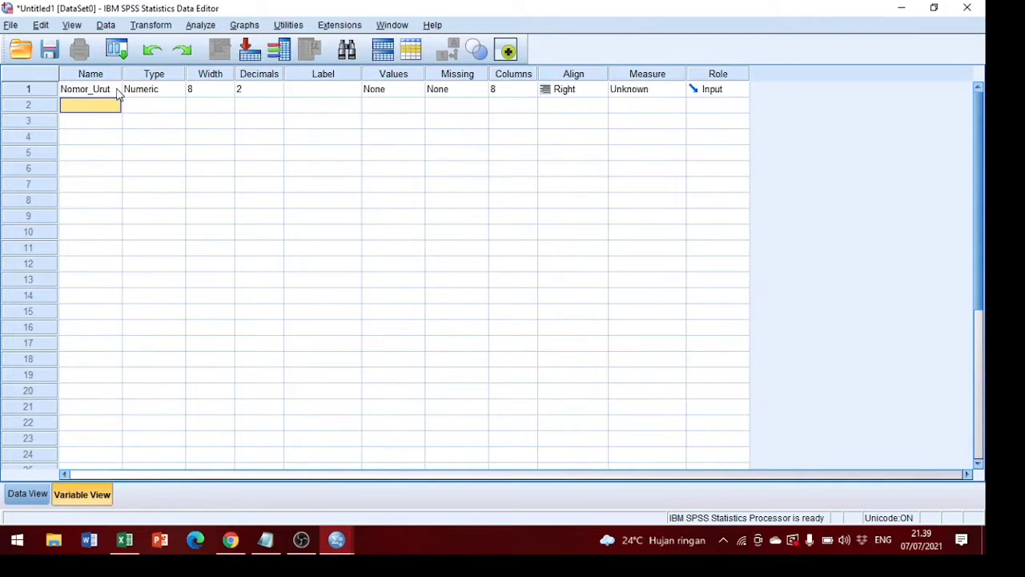
Define the second and third variables with the names Nama_Mahasiswa and Jenis_Kelamin.
{"action": "type", "text": "Nama"}
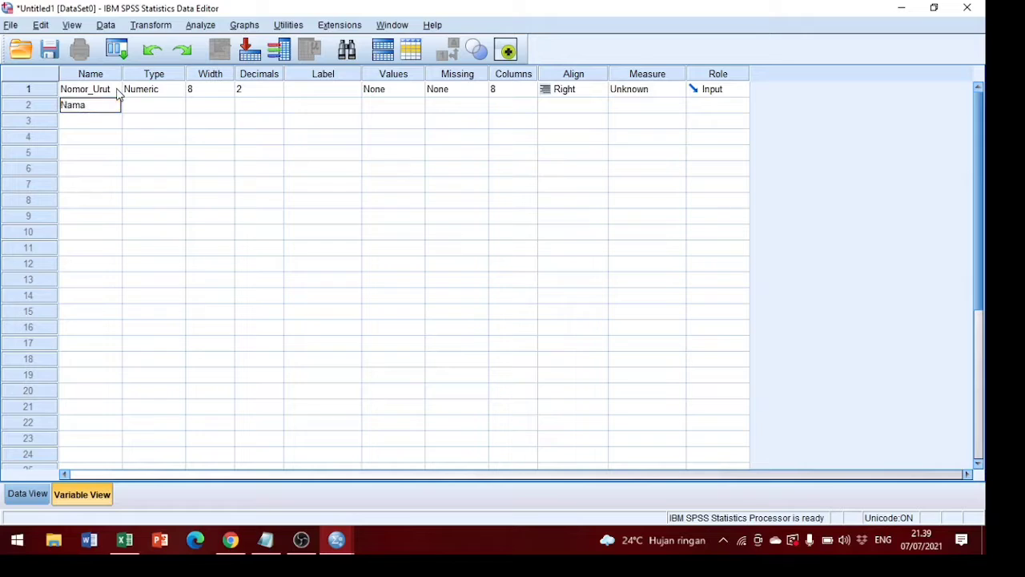
{"action": "type", "text": "_Mahasiswa"}
{"action": "key", "text": "Return"}
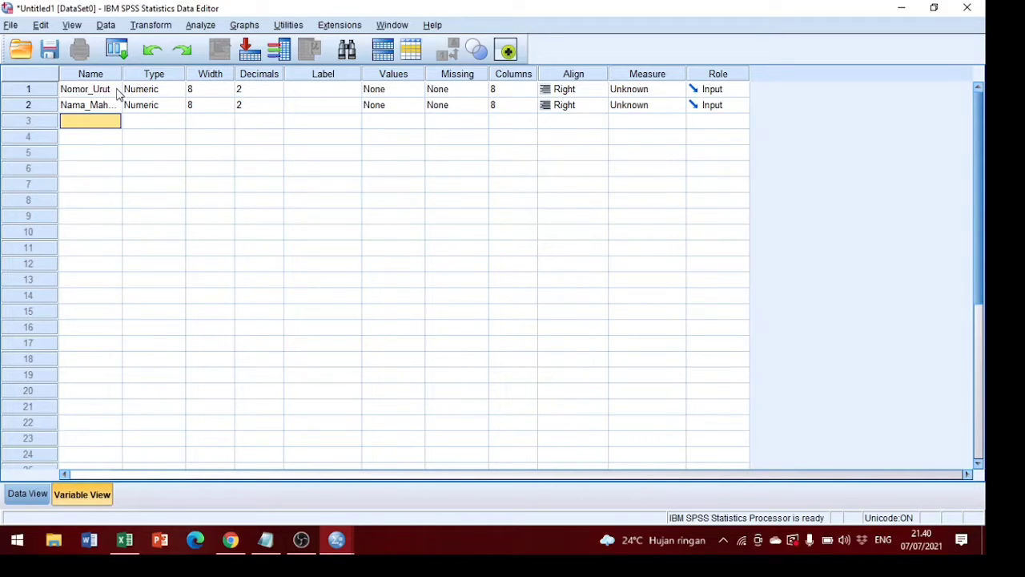
{"action": "type", "text": "Jenis_"}
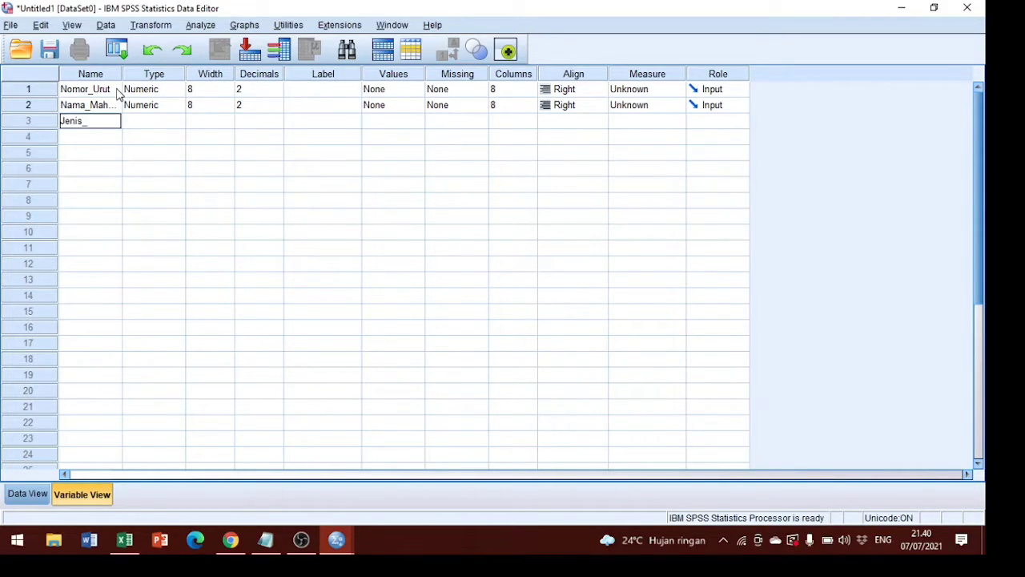
{"action": "type", "text": "Kelamin"}
{"action": "key", "text": "Return"}
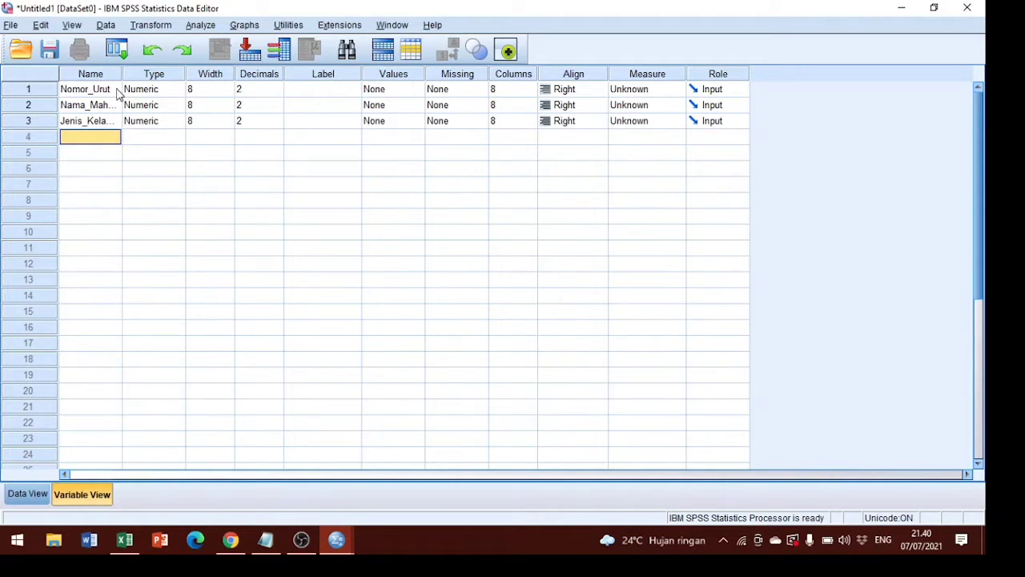
Define a fourth variable for the first Nilai Statistik score and a fifth one named Nilai_Statistik_II.
{"action": "type", "text": "N"}
{"action": "key", "text": "BackSpace"}
{"action": "type", "text": "Nilai"}
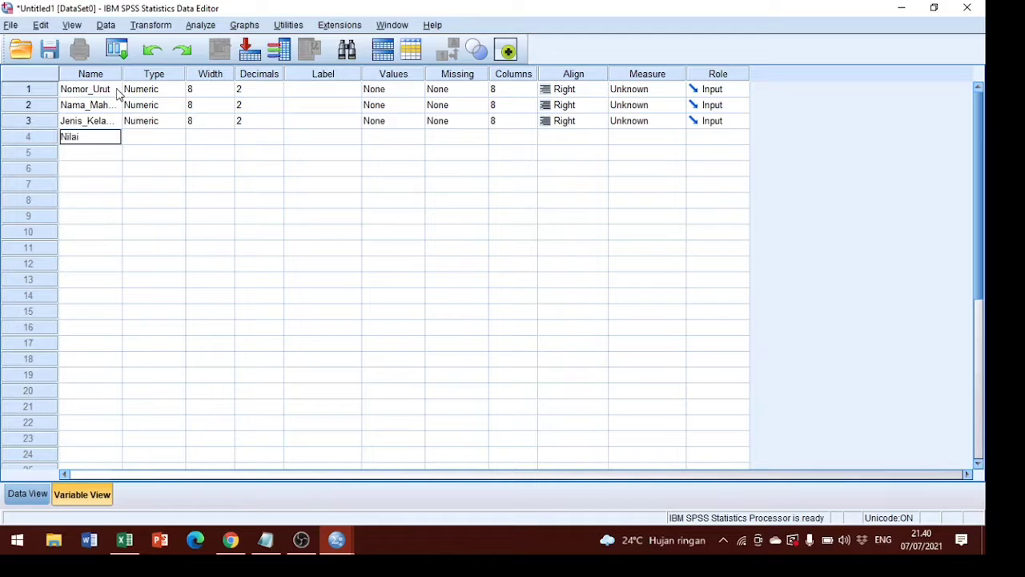
{"action": "type", "text": "_Statistika"}
{"action": "key", "text": "BackSpace"}
{"action": "type", "text": "a"}
{"action": "key", "text": "BackSpace"}
{"action": "type", "text": "I"}
{"action": "key", "text": "BackSpace"}
{"action": "key", "text": "BackSpace"}
{"action": "key", "text": "Return"}
{"action": "type", "text": "Nilai"}
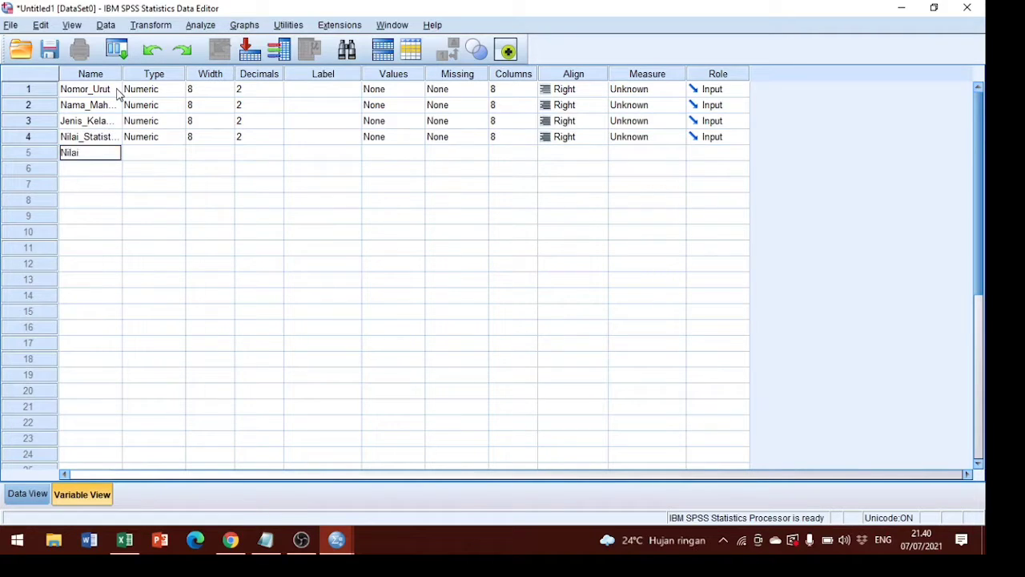
{"action": "type", "text": "_Statistik_II"}
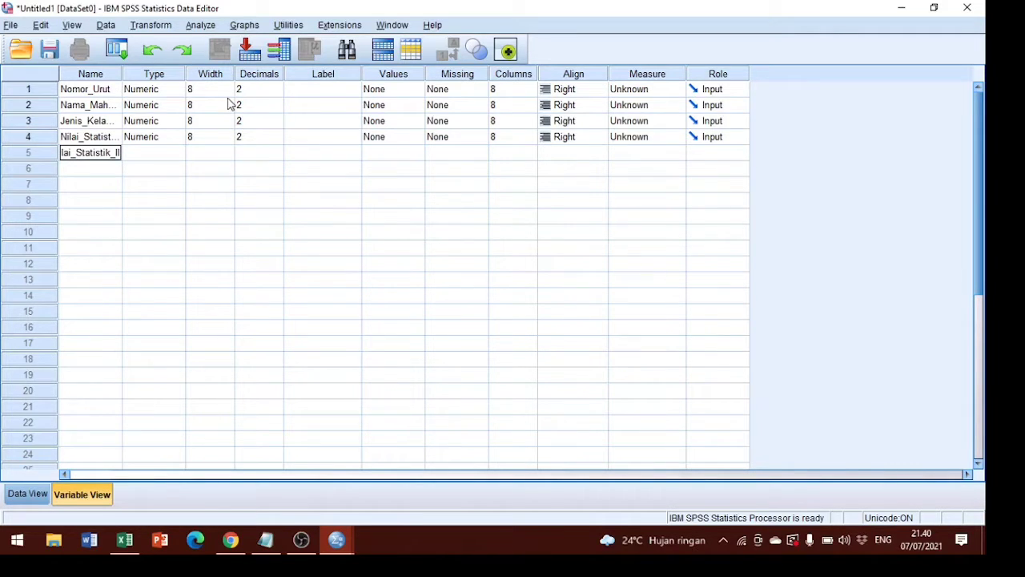
Confirm Numeric as the variable type of Nomor_Urut and set the type of Nama_Mahasiswa to String.
{"action": "left_click", "coordinate": [171, 94]}
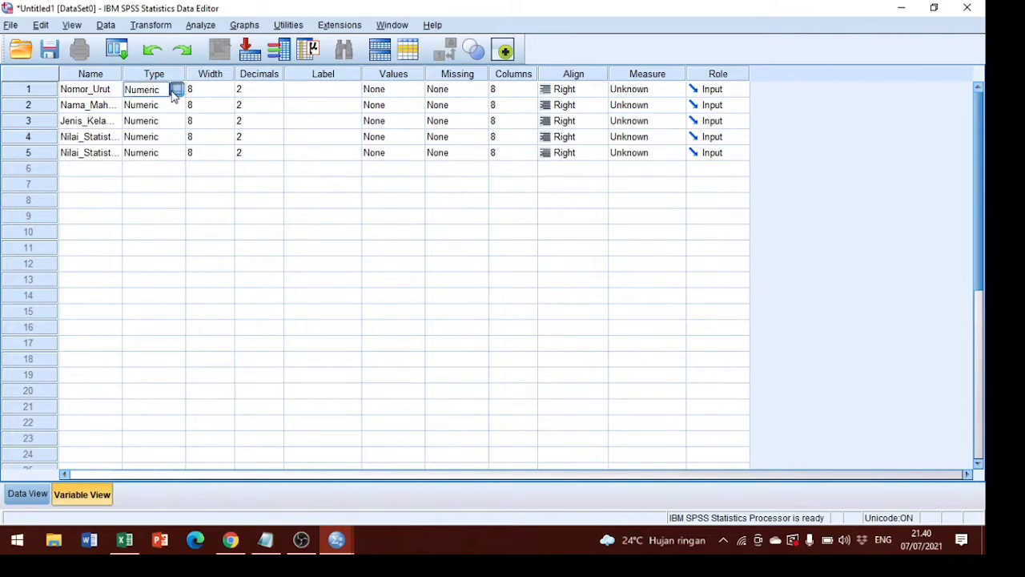
{"action": "left_click", "coordinate": [178, 89]}
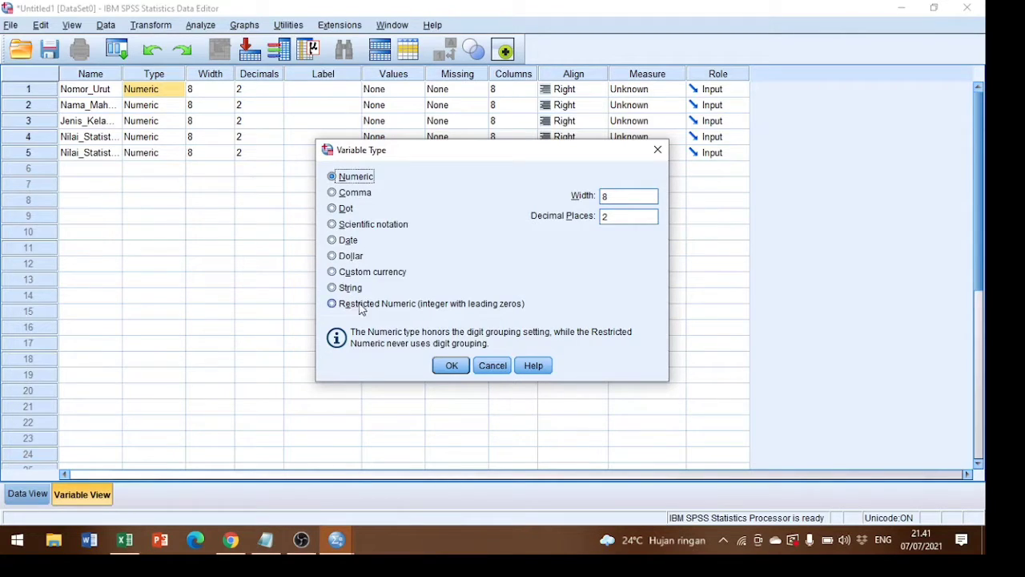
{"action": "left_click", "coordinate": [448, 366]}
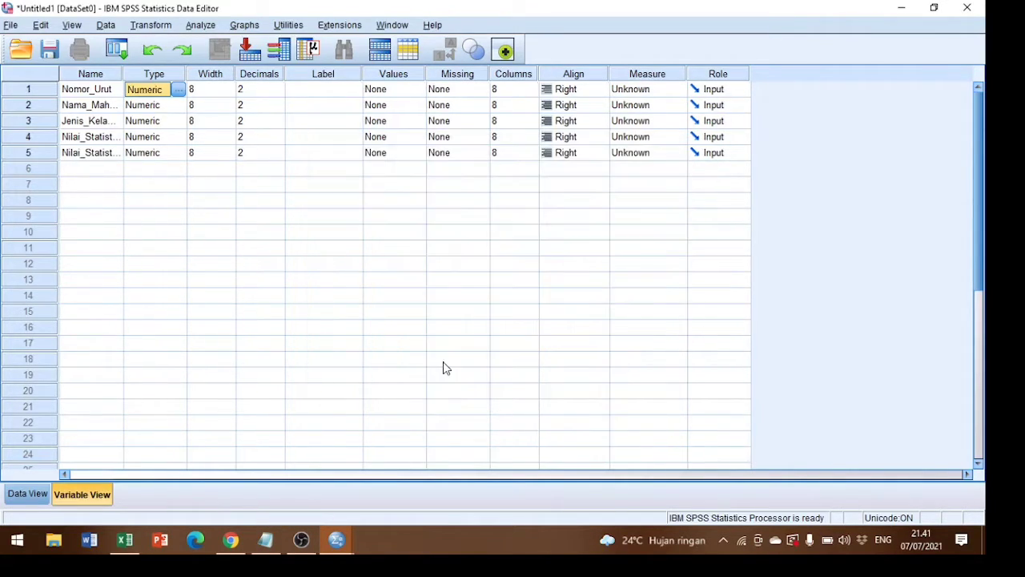
{"action": "left_click", "coordinate": [170, 106]}
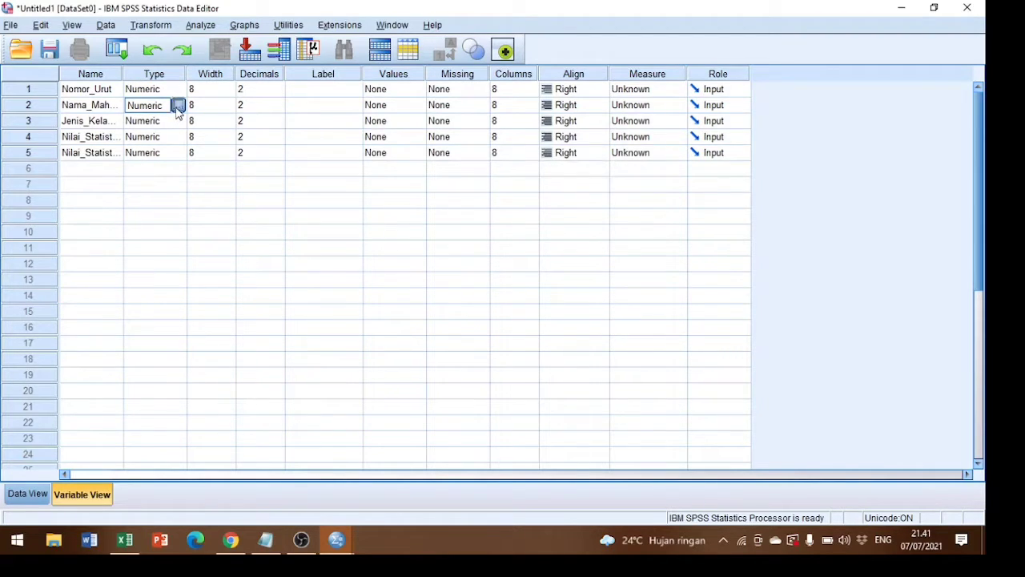
{"action": "left_click", "coordinate": [178, 105]}
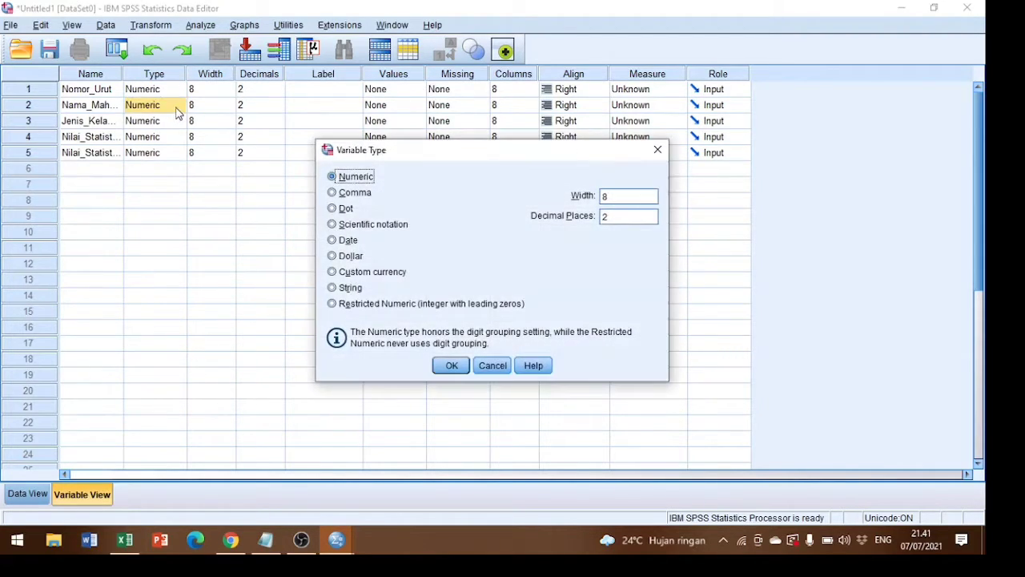
{"action": "left_click", "coordinate": [336, 289]}
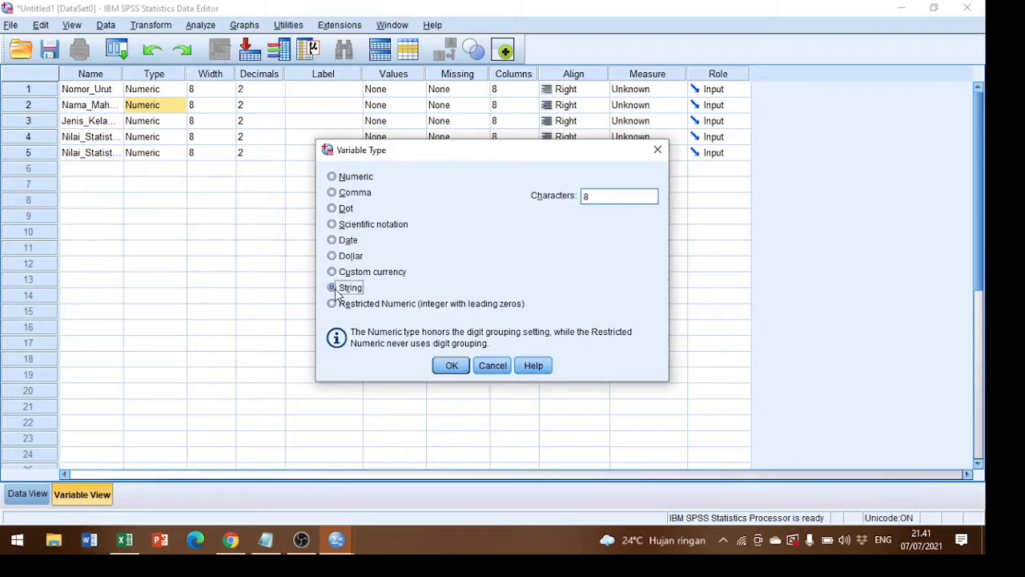
{"action": "left_click", "coordinate": [451, 366]}
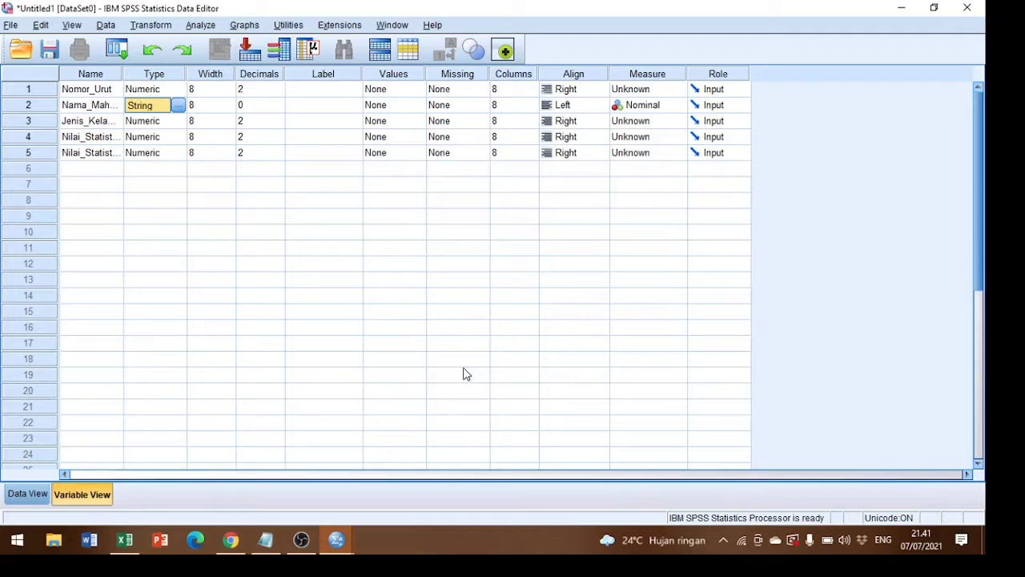
Set the decimals of Nomor_Urut, Jenis_Kelamin and both Nilai_Statistik variables to 0.
{"action": "left_click", "coordinate": [274, 90]}
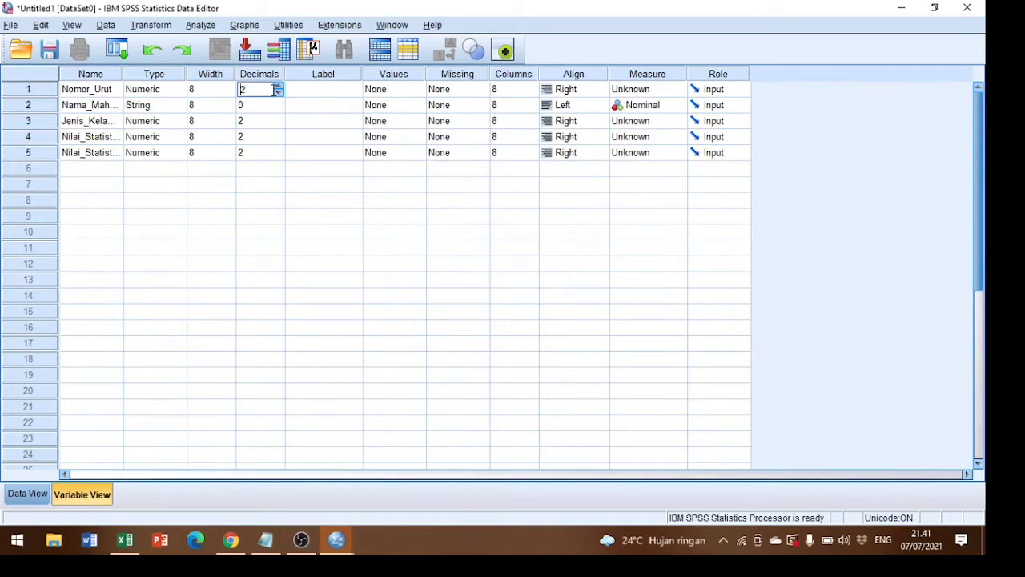
{"action": "left_click", "coordinate": [279, 94]}
{"action": "left_click", "coordinate": [279, 124]}
{"action": "left_click", "coordinate": [279, 126]}
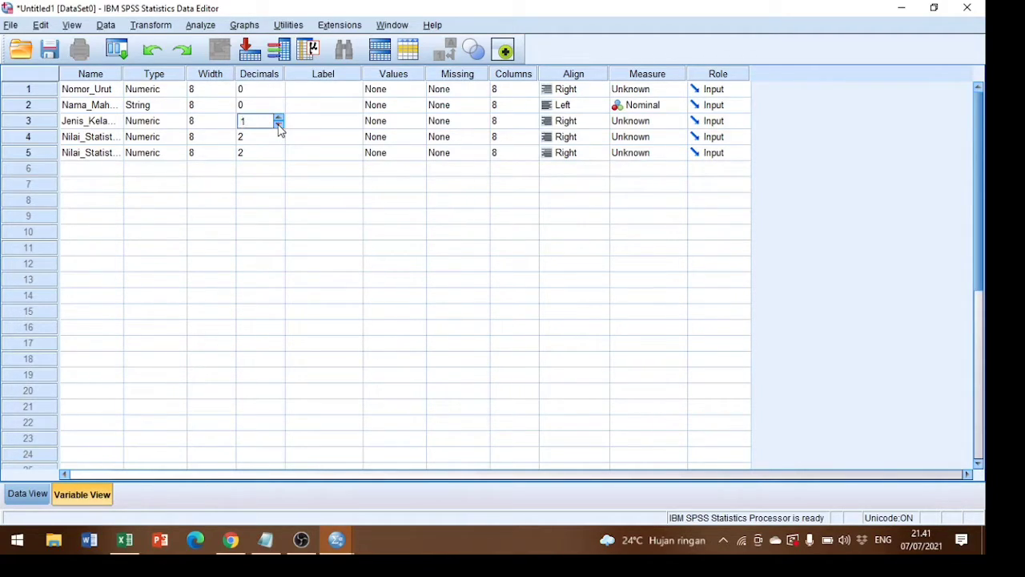
{"action": "left_click", "coordinate": [279, 126]}
{"action": "left_click", "coordinate": [280, 142]}
{"action": "left_click", "coordinate": [279, 141]}
{"action": "left_click", "coordinate": [278, 141]}
{"action": "left_click", "coordinate": [278, 159]}
{"action": "left_click", "coordinate": [278, 157]}
{"action": "left_click", "coordinate": [278, 157]}
Label the first three variables Nomor Urut, Nama Mahasiswa and Jenis Kelamin.
{"action": "left_click", "coordinate": [320, 94]}
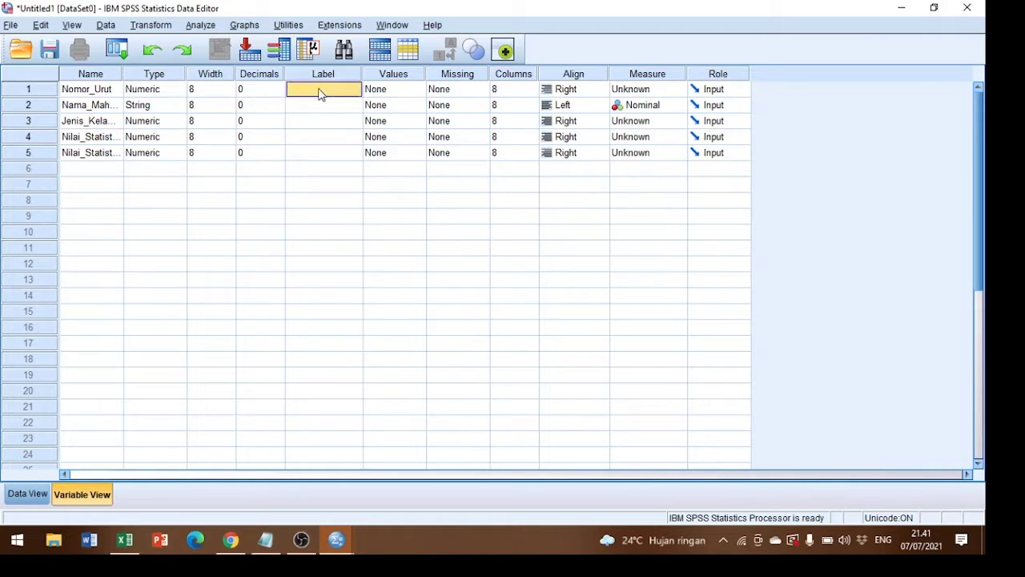
{"action": "type", "text": "Nomor Urut"}
{"action": "key", "text": "Return"}
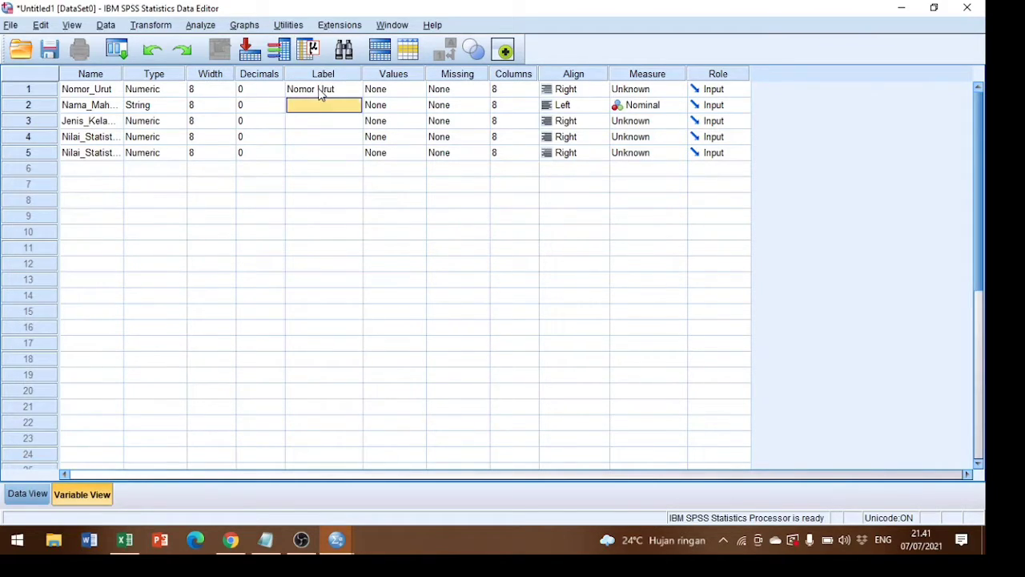
{"action": "type", "text": "Nama Mah"}
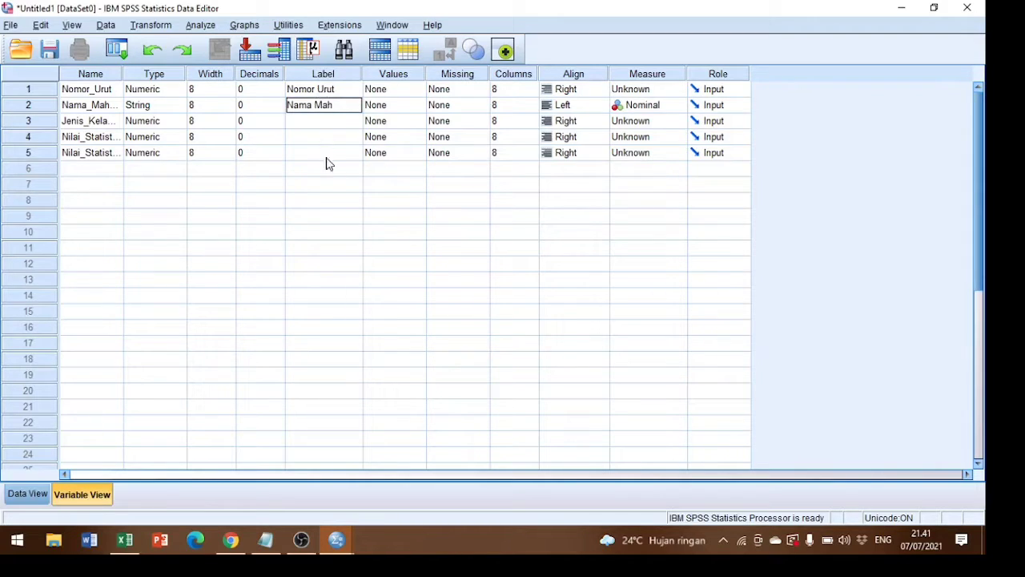
{"action": "type", "text": "asiswa"}
{"action": "key", "text": "Return"}
{"action": "type", "text": "Jenis Kelamin"}
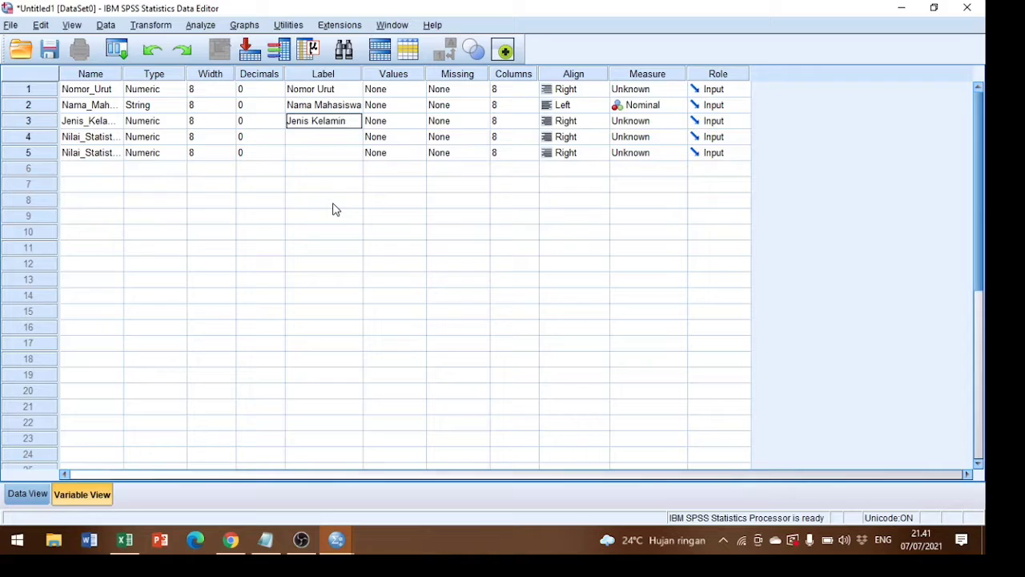
{"action": "key", "text": "Return"}
Label the fourth variable Nilai Statistik I and the fifth variable Nilai Statistik II.
{"action": "type", "text": "Nilai"}
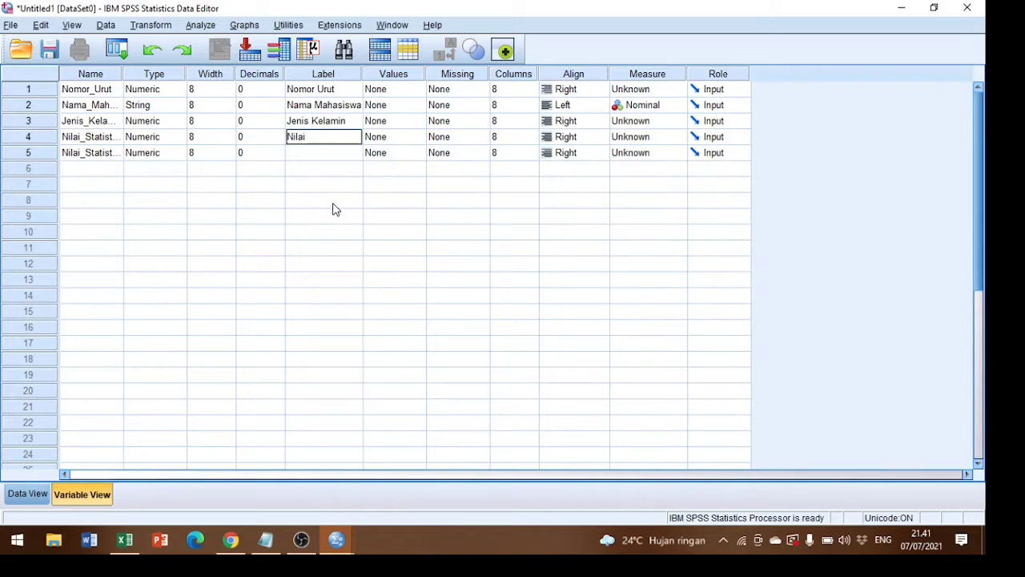
{"action": "type", "text": " Statistik I"}
{"action": "key", "text": "Return"}
{"action": "type", "text": "Nilai St"}
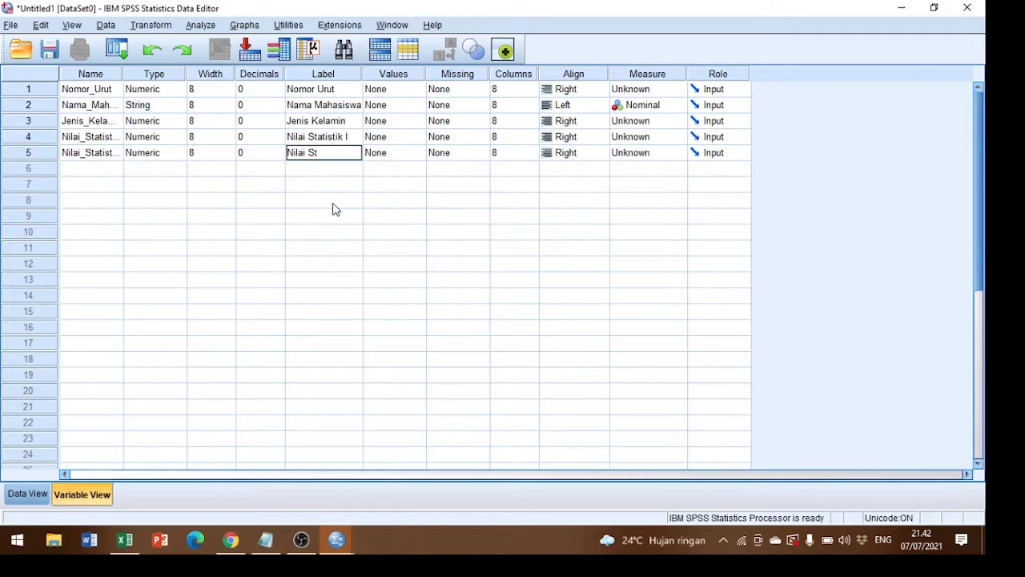
{"action": "type", "text": "atistik II"}
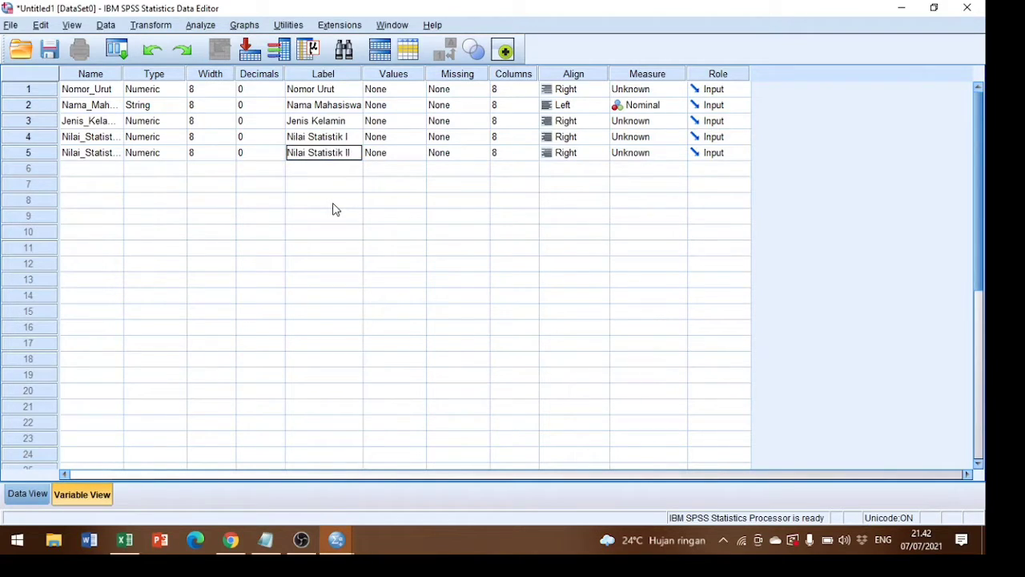
Add a value label to Jenis_Kelamin that defines 1 as Laki-laki.
{"action": "left_click", "coordinate": [404, 125]}
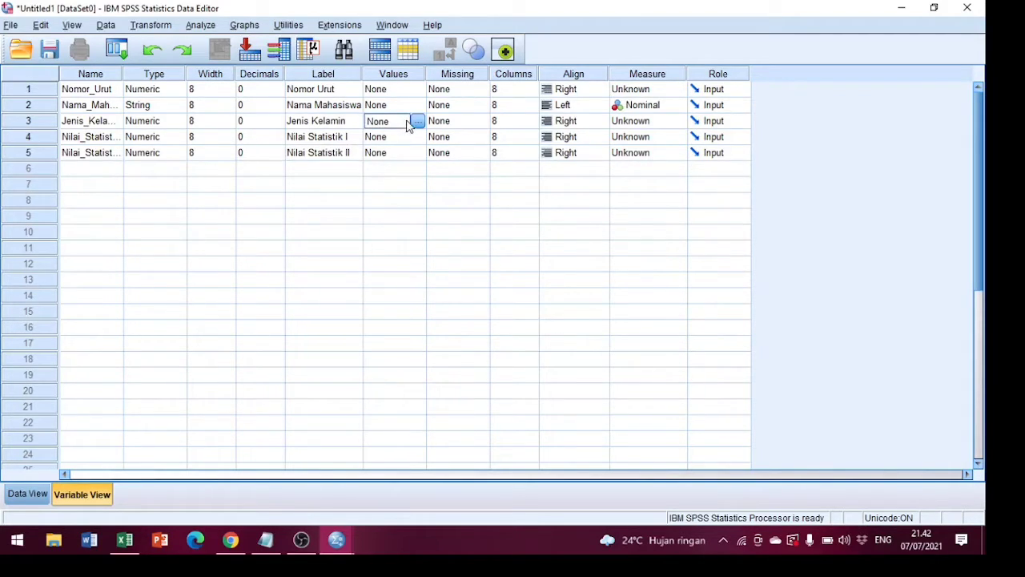
{"action": "left_click", "coordinate": [417, 122]}
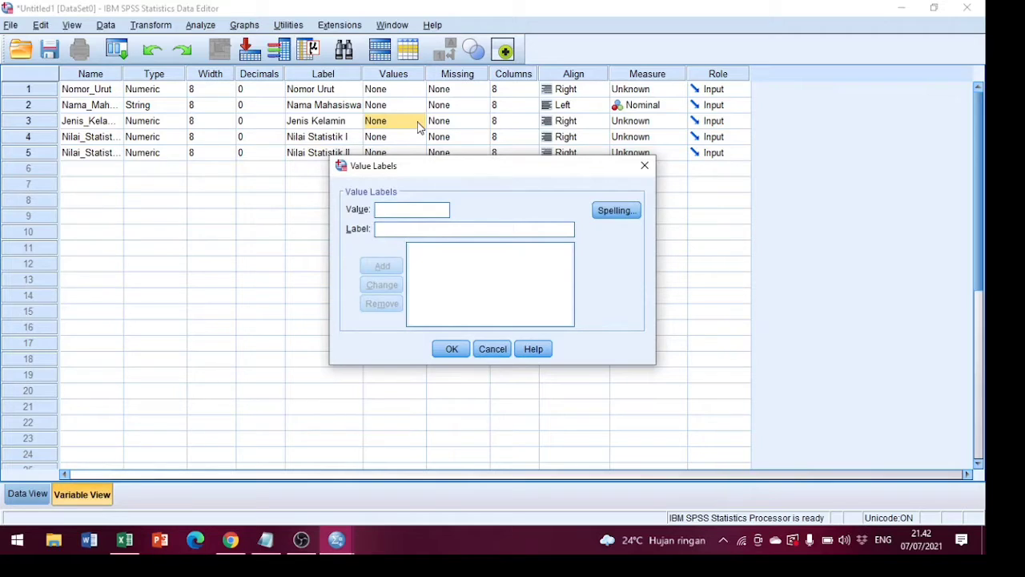
{"action": "type", "text": "1laki"}
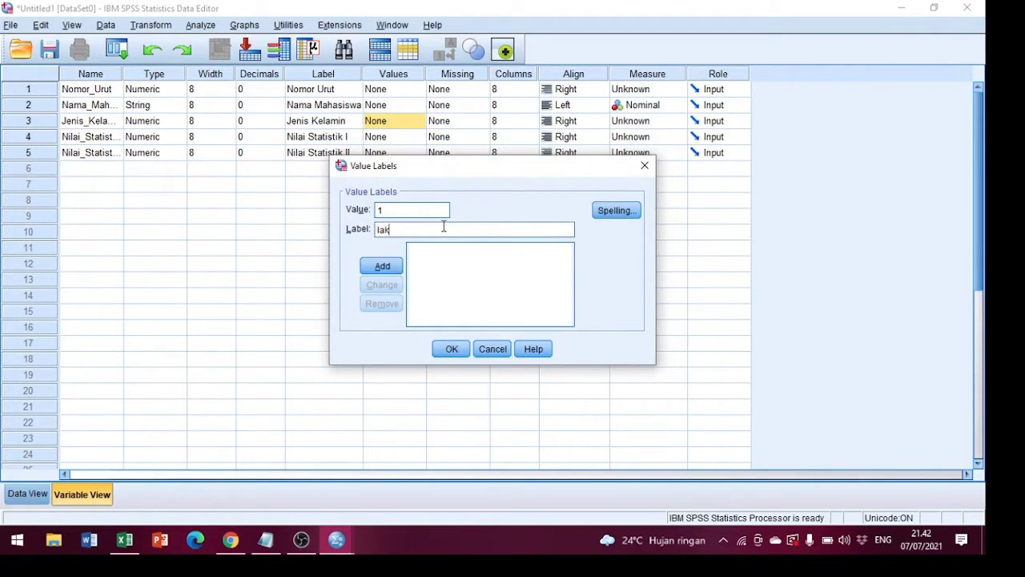
{"action": "key", "text": "BackSpace"}
{"action": "key", "text": "BackSpace"}
{"action": "key", "text": "BackSpace"}
{"action": "key", "text": "BackSpace"}
{"action": "type", "text": "Laki-laki"}
{"action": "left_click", "coordinate": [380, 265]}
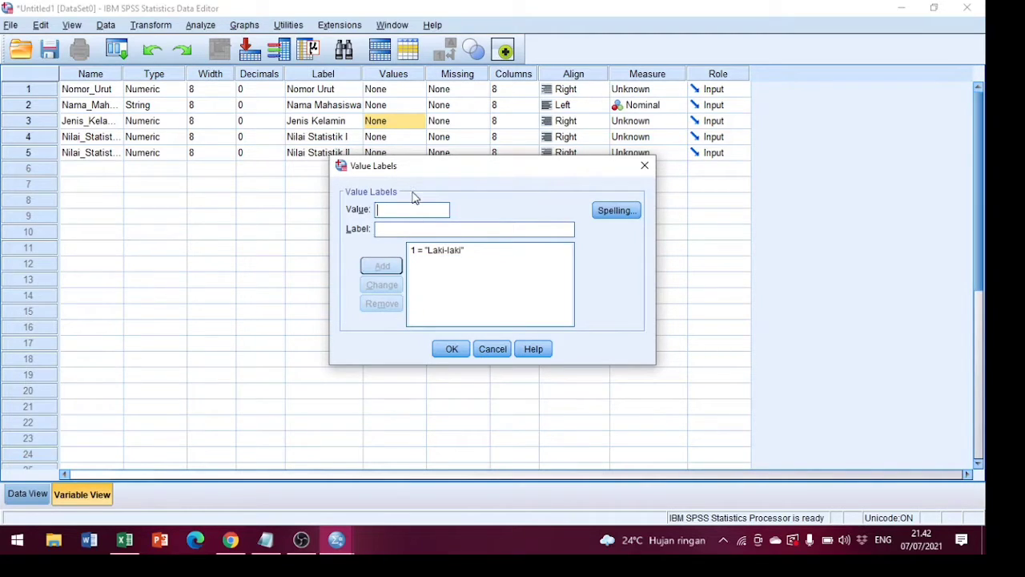
Add the value label 2 as Perempuan for Jenis_Kelamin and apply the value labels.
{"action": "type", "text": "2"}
{"action": "left_click", "coordinate": [462, 228]}
{"action": "type", "text": "Perem"}
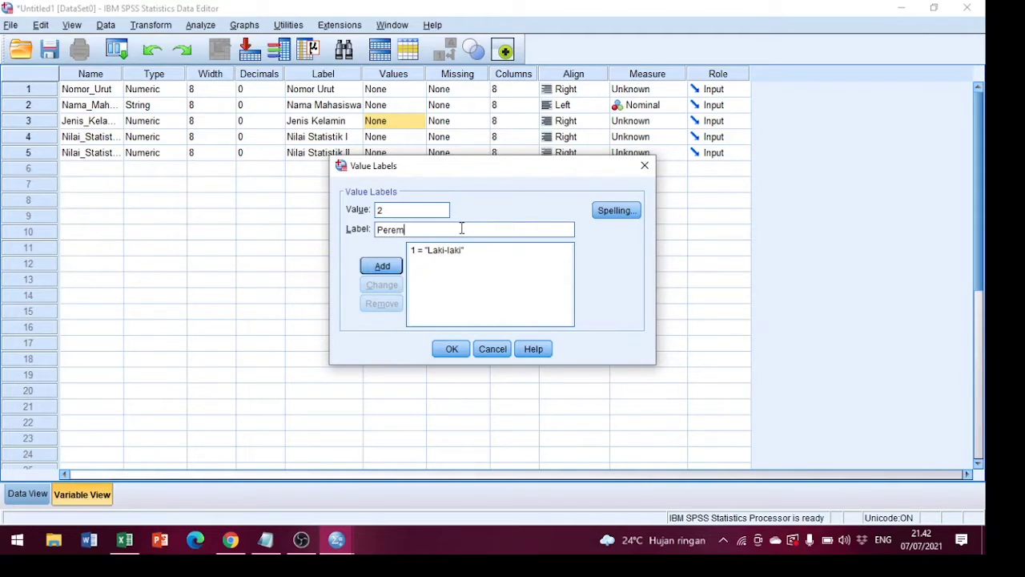
{"action": "type", "text": "puan"}
{"action": "left_click", "coordinate": [396, 266]}
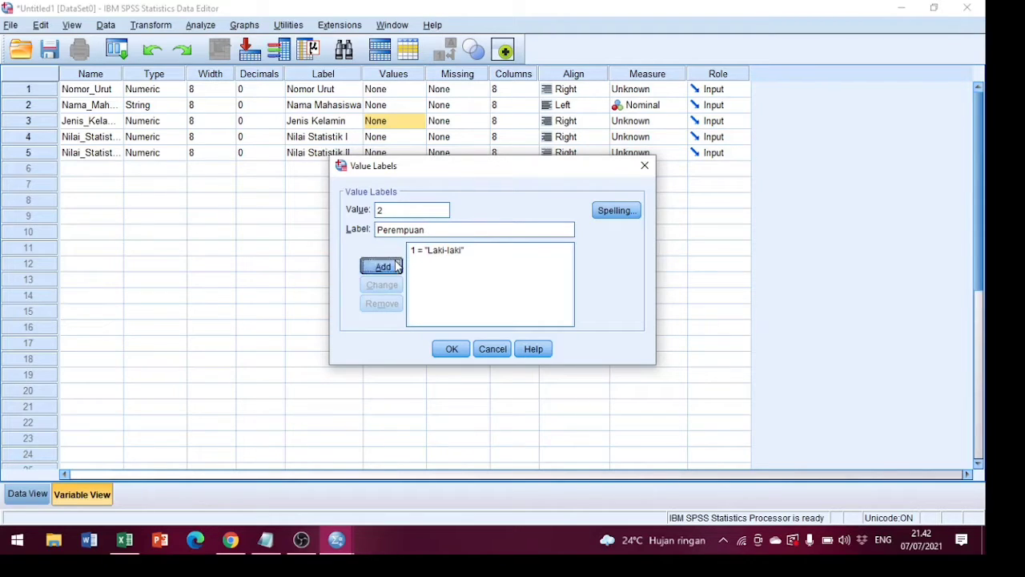
{"action": "left_click", "coordinate": [451, 350]}
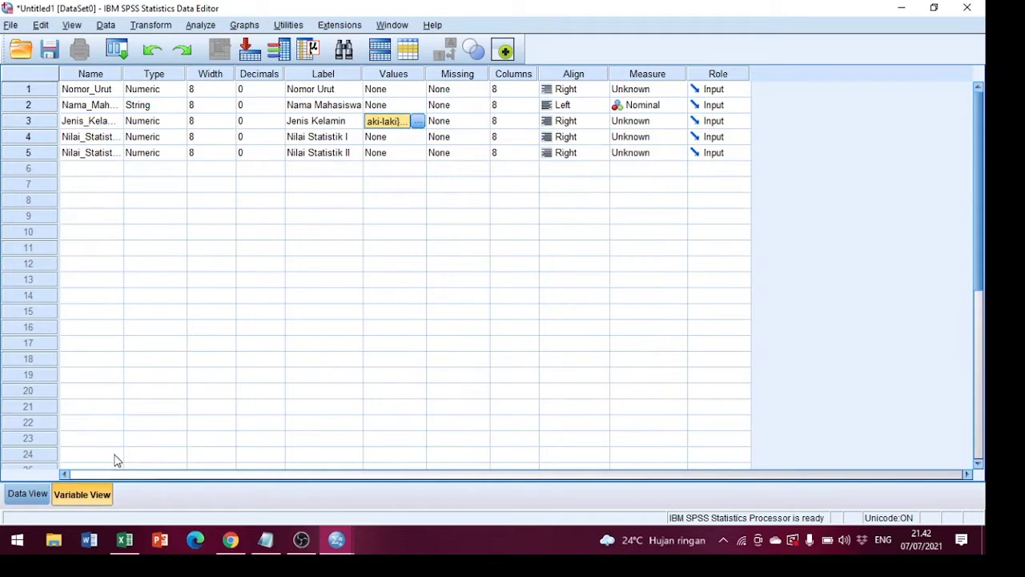
Switch to the data sheet and fill Nomor_Urut with the numbers 1 to 15 in rows 1 to 15.
{"action": "left_click", "coordinate": [27, 496]}
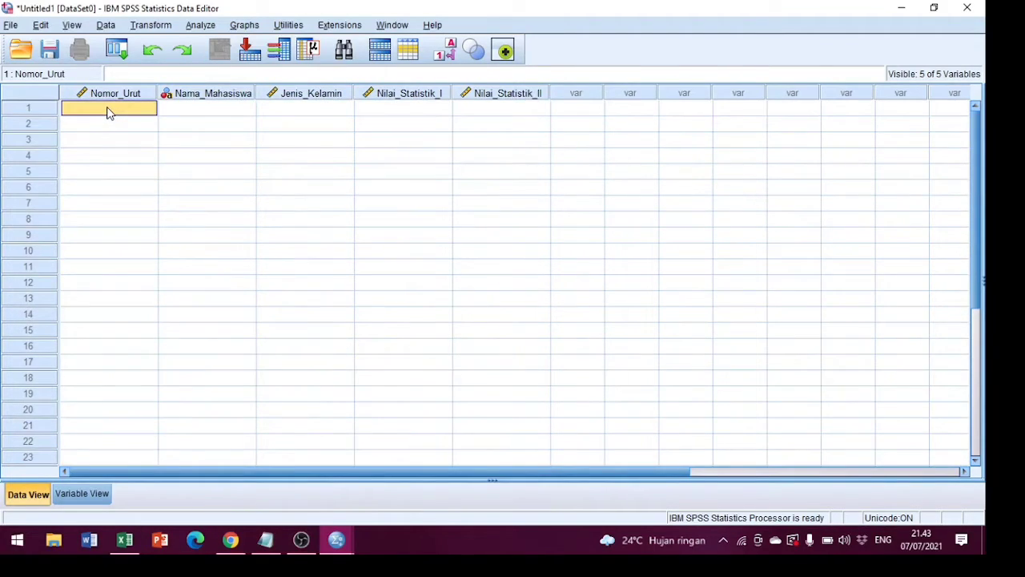
{"action": "type", "text": "1 2 3 4"}
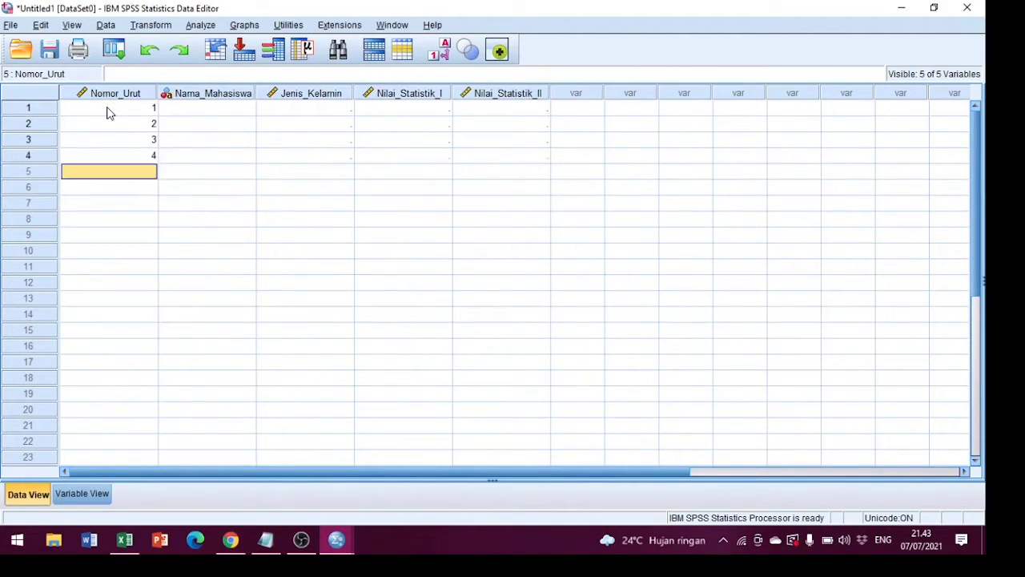
{"action": "type", "text": " 5 6 7"}
{"action": "key", "text": "Return"}
{"action": "type", "text": "8"}
{"action": "key", "text": "Return"}
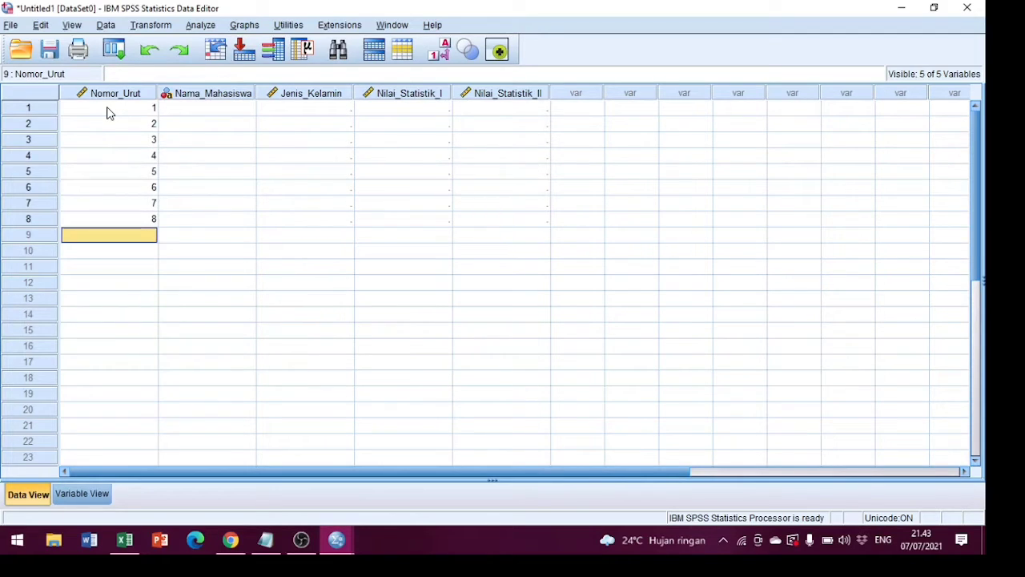
{"action": "type", "text": "9"}
{"action": "key", "text": "Return"}
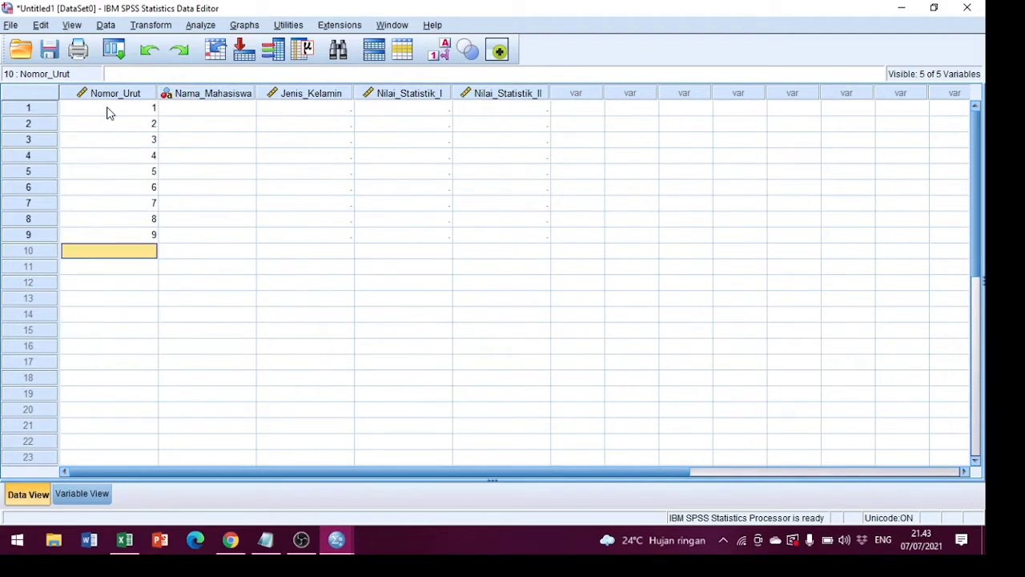
{"action": "type", "text": "10"}
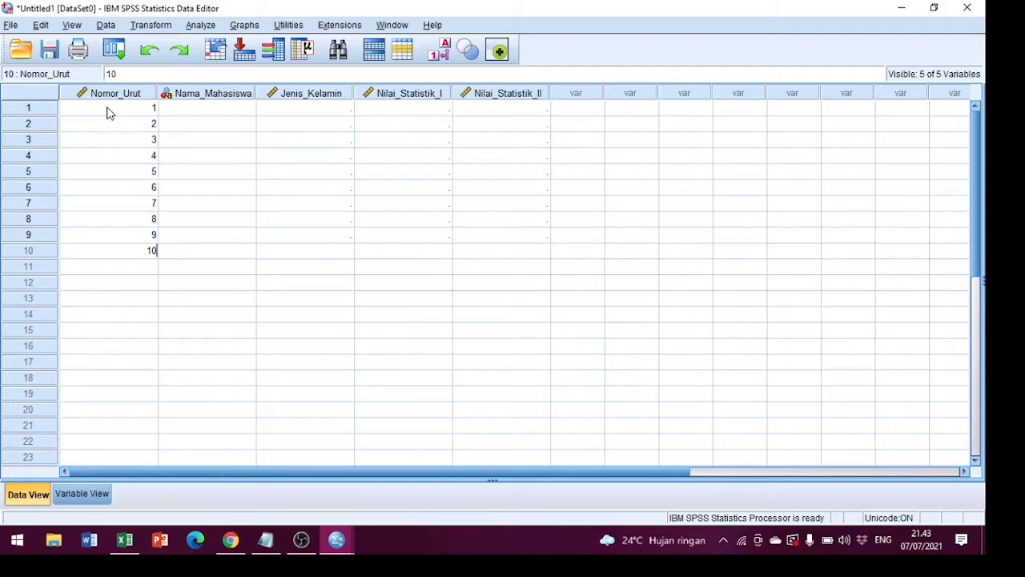
{"action": "key", "text": "Return"}
{"action": "type", "text": "11"}
{"action": "key", "text": "Return"}
{"action": "type", "text": "12"}
{"action": "key", "text": "Return"}
{"action": "type", "text": "13"}
{"action": "key", "text": "Return"}
{"action": "type", "text": "1"}
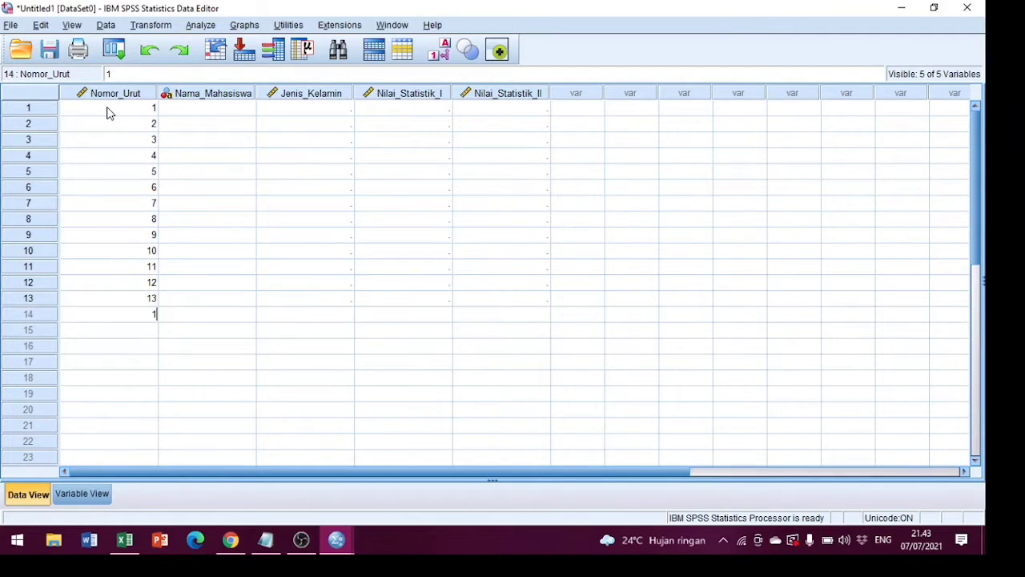
{"action": "type", "text": "4"}
{"action": "key", "text": "Return"}
{"action": "type", "text": "15"}
Copy the student names in B3:B17 of the Excel table and paste them into Nama_Mahasiswa in SPSS from row 1.
{"action": "left_click", "coordinate": [179, 113]}
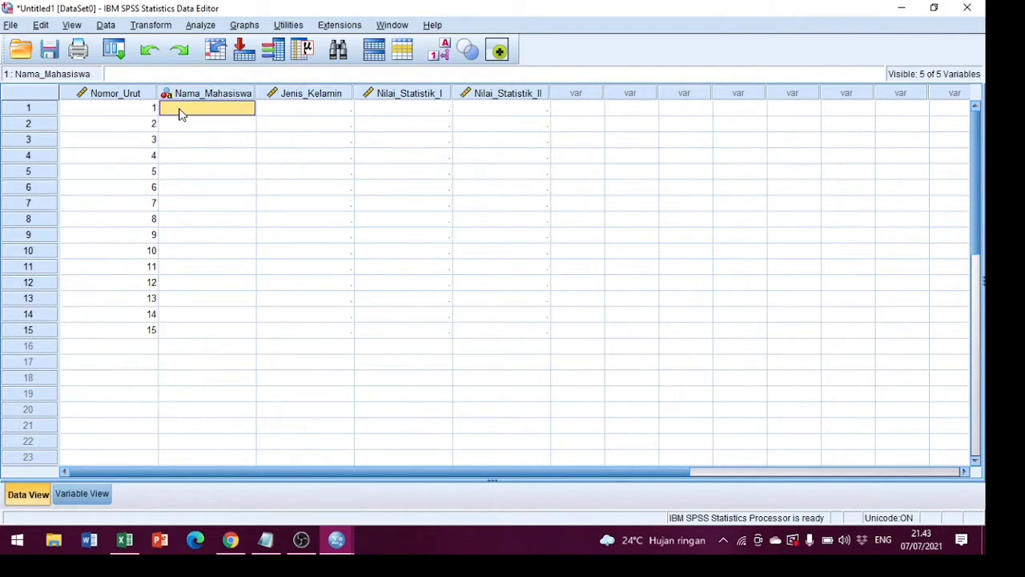
{"action": "left_click", "coordinate": [124, 540]}
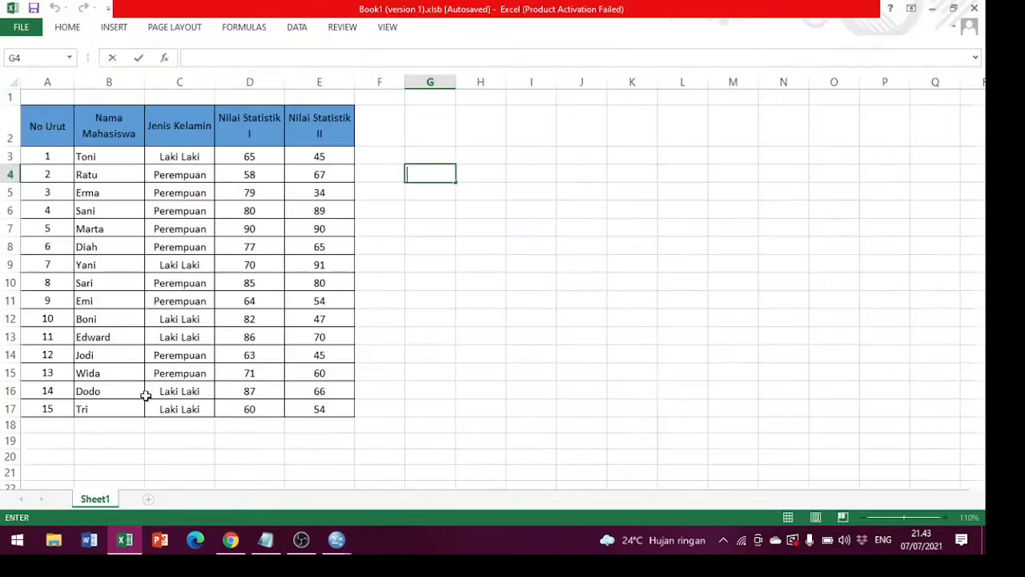
{"action": "left_click_drag", "start_coordinate": [98, 157], "coordinate": [102, 170]}
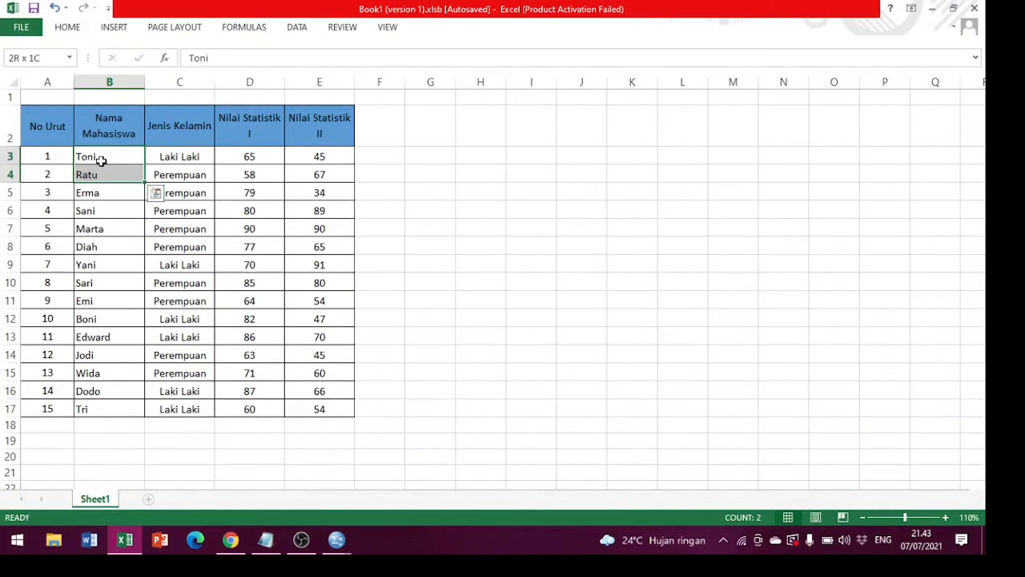
{"action": "key", "text": "shift+Down"}
{"action": "key", "text": "shift+Down"}
{"action": "key", "text": "shift+Down"}
{"action": "key", "text": "shift+Down"}
{"action": "key", "text": "shift+Down"}
{"action": "key", "text": "shift+Down"}
{"action": "key", "text": "shift+Down"}
{"action": "key", "text": "shift+Down"}
{"action": "key", "text": "shift+Down"}
{"action": "key", "text": "shift+Down"}
{"action": "key", "text": "shift+Down"}
{"action": "key", "text": "shift+Down"}
{"action": "key", "text": "shift+Down"}
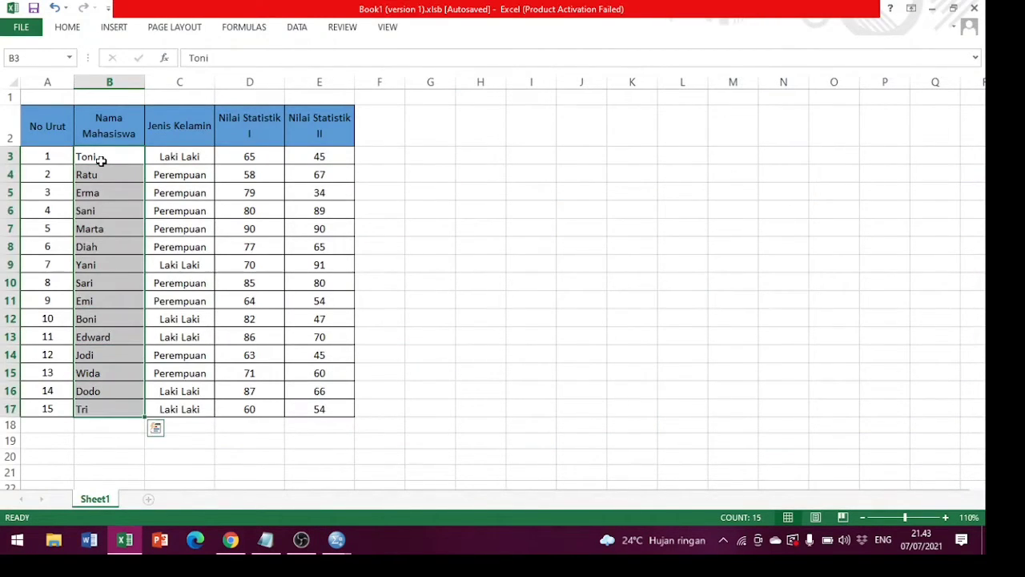
{"action": "right_click", "coordinate": [101, 160]}
{"action": "left_click", "coordinate": [126, 189]}
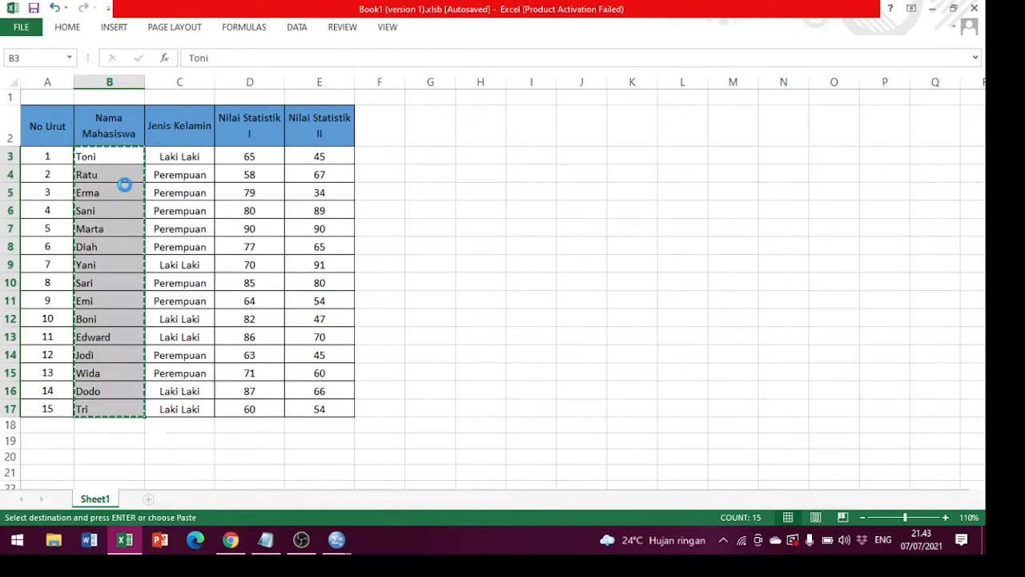
{"action": "mouse_move", "coordinate": [336, 542]}
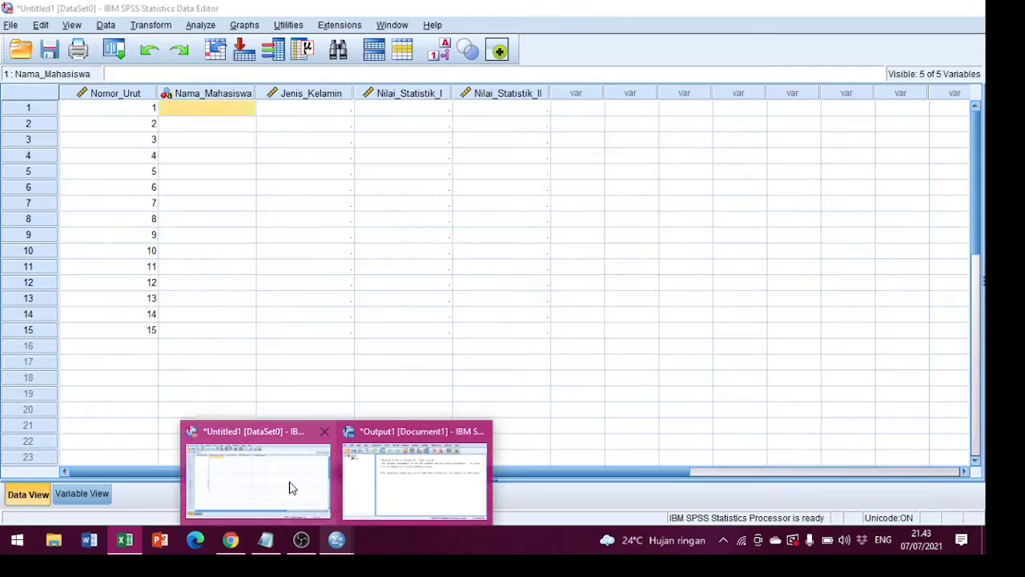
{"action": "left_click", "coordinate": [291, 485]}
{"action": "key", "text": "ctrl+v"}
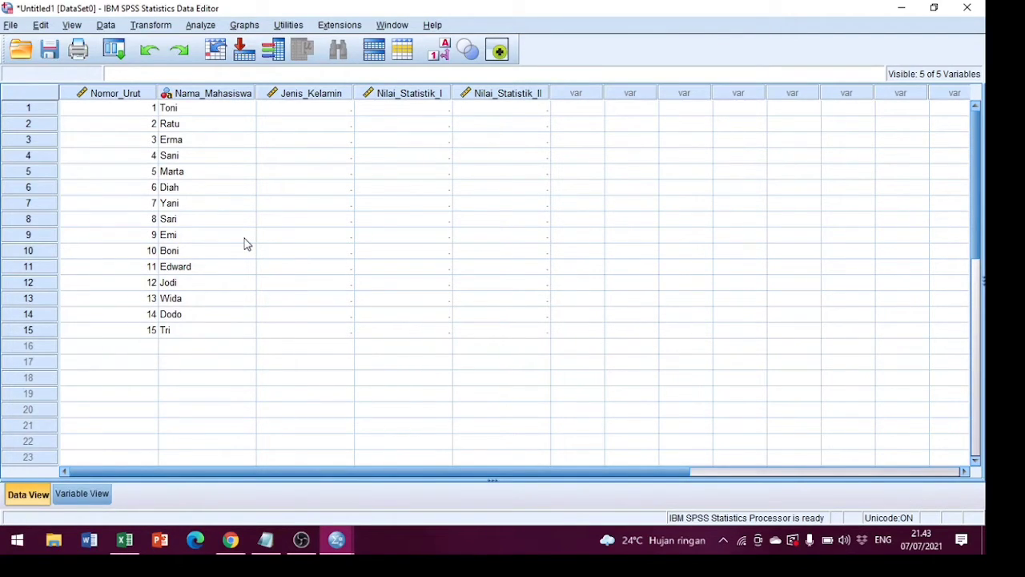
Try to enter the text Laki-laki in the first row of Jenis_Kelamin.
{"action": "left_click", "coordinate": [312, 114]}
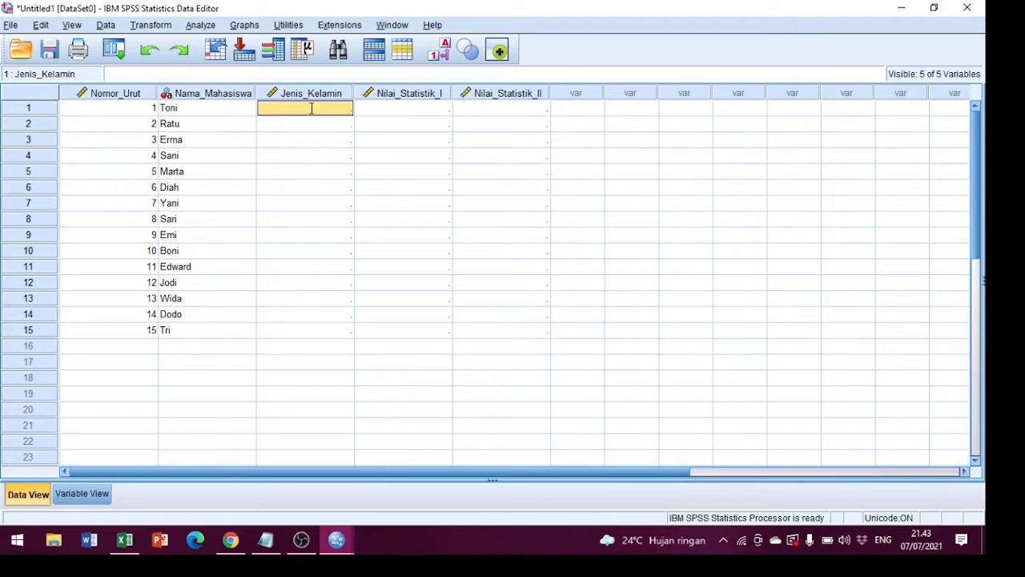
{"action": "type", "text": "Laki"}
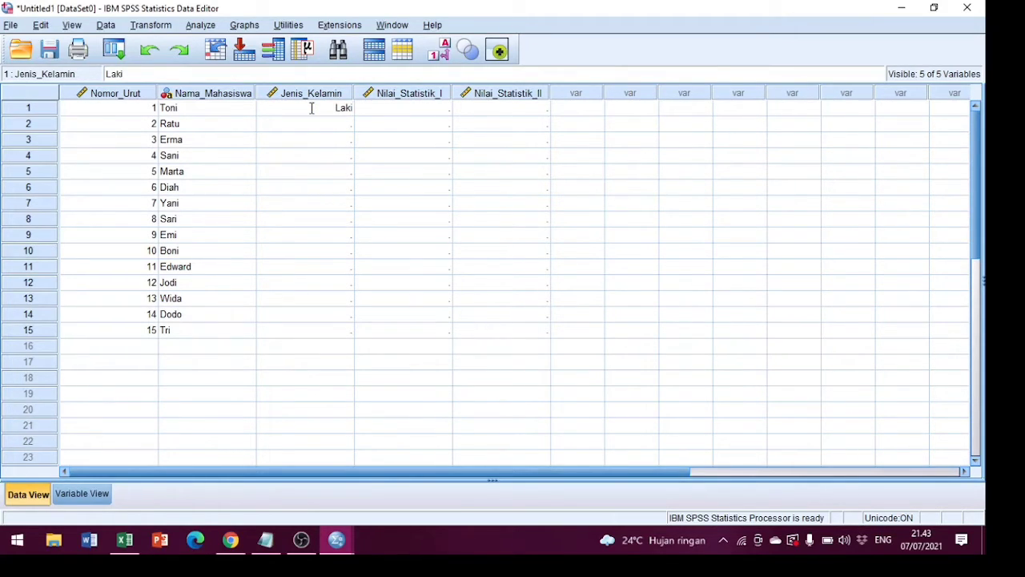
{"action": "type", "text": "-laki"}
{"action": "key", "text": "Return"}
Enter the Jenis_Kelamin codes 1, 2, 2, 2, 2, 2, 1, 2, 2, 1, 1, 2, 2, 1, 1 in rows 1 to 15.
{"action": "left_click", "coordinate": [312, 112]}
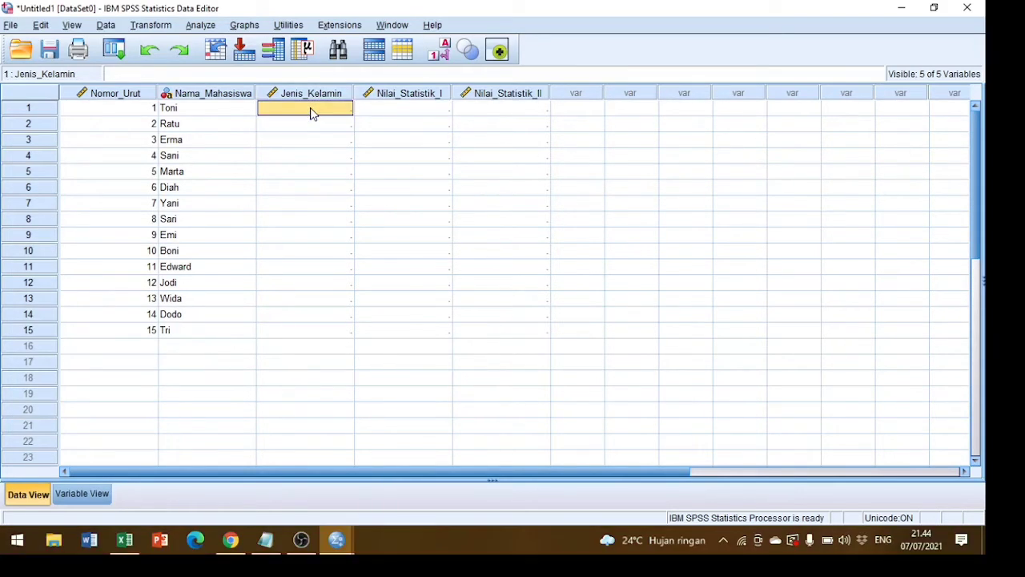
{"action": "type", "text": "1"}
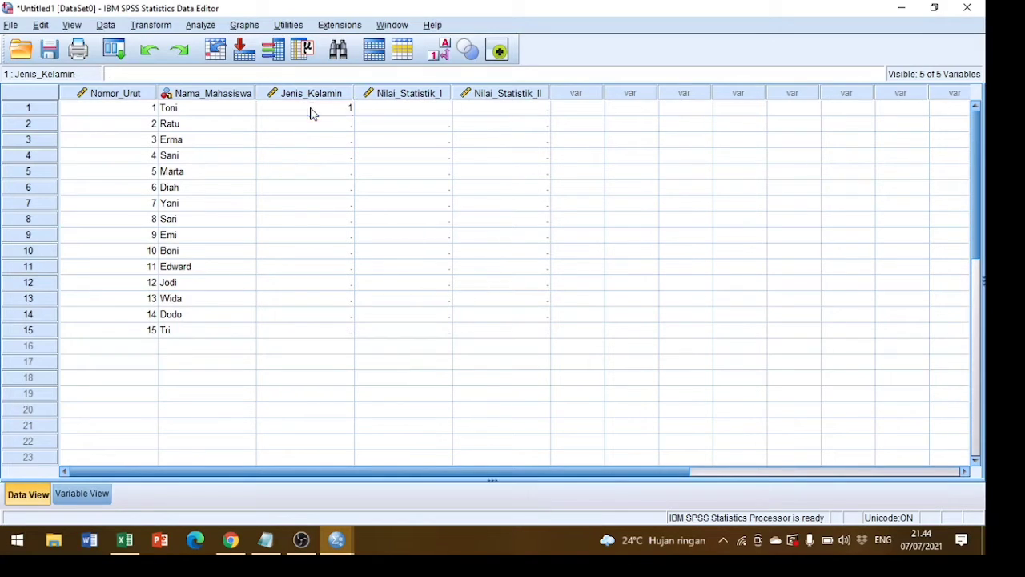
{"action": "key", "text": "Return"}
{"action": "type", "text": "2"}
{"action": "key", "text": "Return"}
{"action": "type", "text": "2"}
{"action": "key", "text": "Return"}
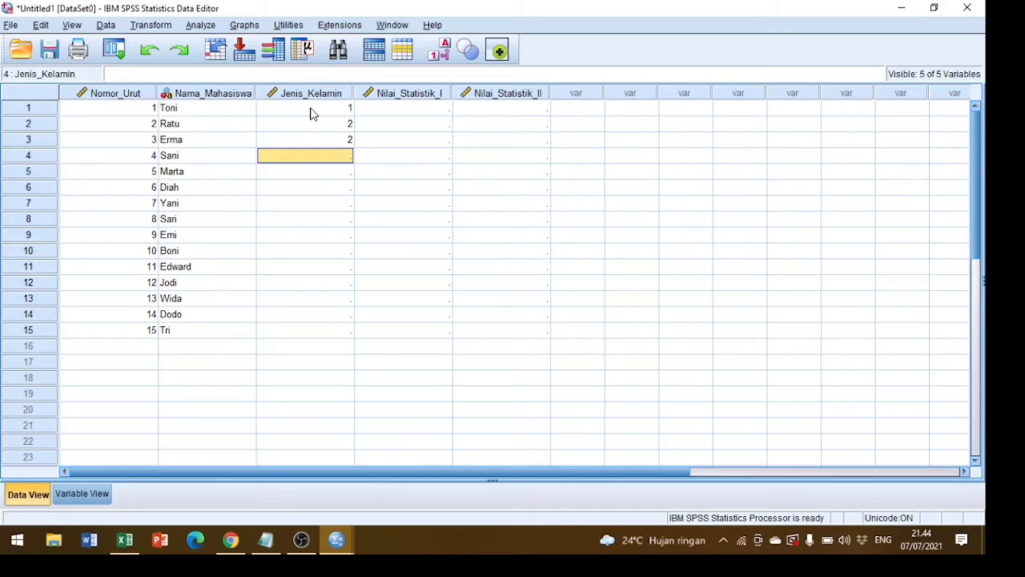
{"action": "type", "text": "2 2 2 1 2 2 1 1 "}
{"action": "type", "text": "2"}
{"action": "key", "text": "Return"}
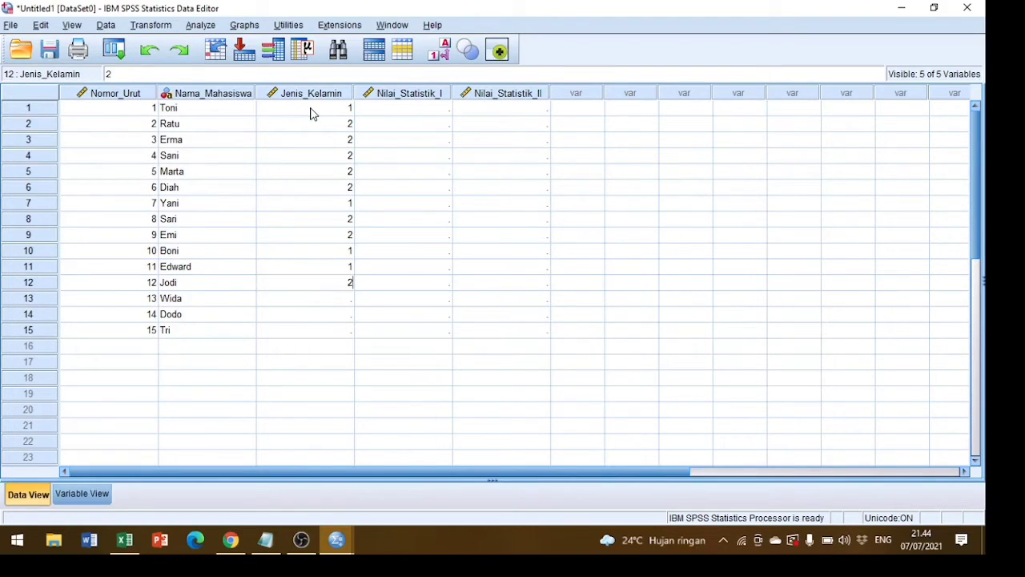
{"action": "type", "text": "2"}
{"action": "key", "text": "Return"}
{"action": "type", "text": "1"}
{"action": "key", "text": "Return"}
{"action": "type", "text": "1"}
Copy the Nilai Statistik I scores in D3:D17 of the Excel table into Nilai_Statistik_I in SPSS from row 1.
{"action": "left_click", "coordinate": [439, 112]}
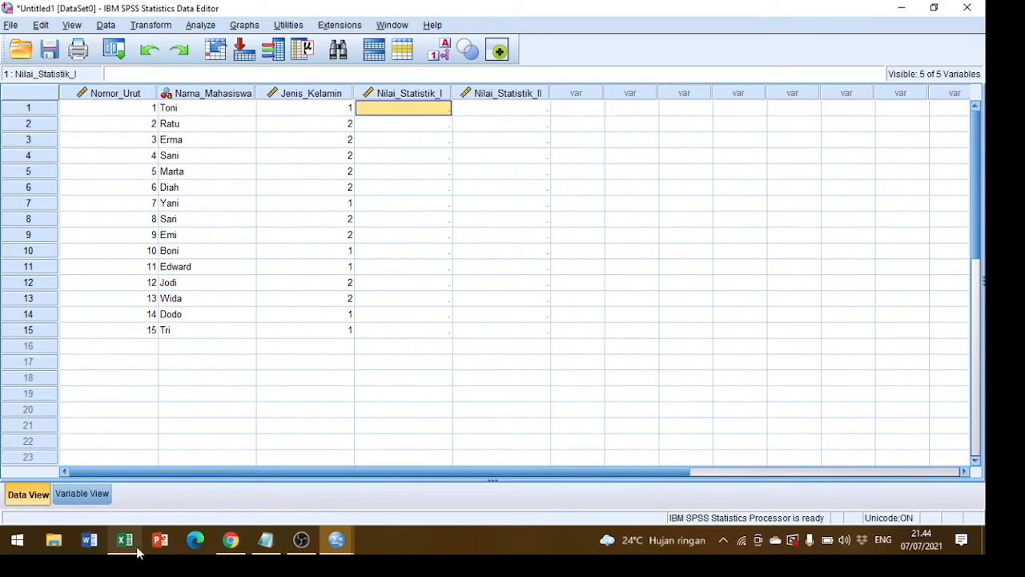
{"action": "mouse_move", "coordinate": [124, 540]}
{"action": "left_click", "coordinate": [137, 496]}
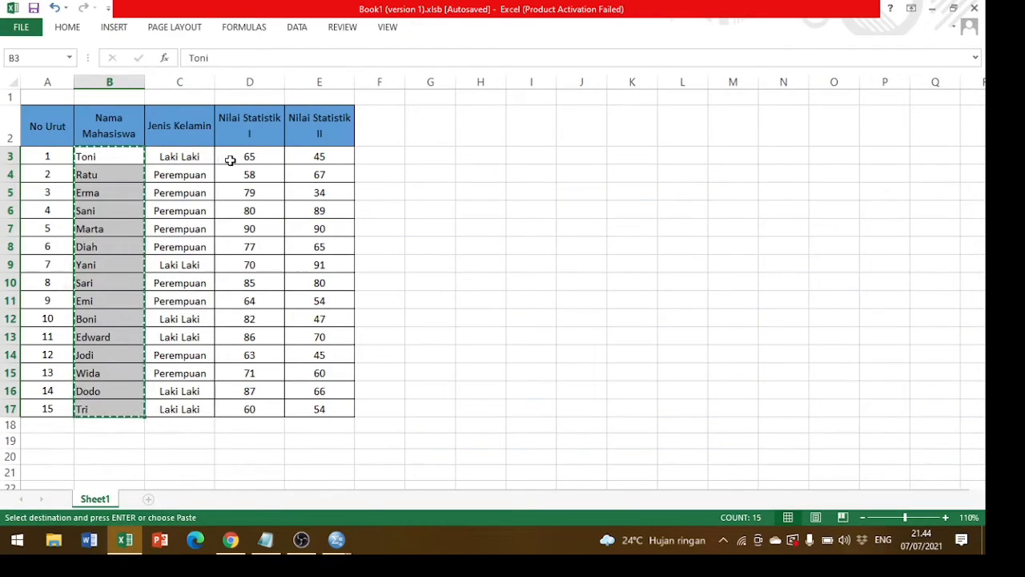
{"action": "left_click_drag", "start_coordinate": [231, 160], "coordinate": [230, 160]}
{"action": "key", "text": "ctrl+shift+Down"}
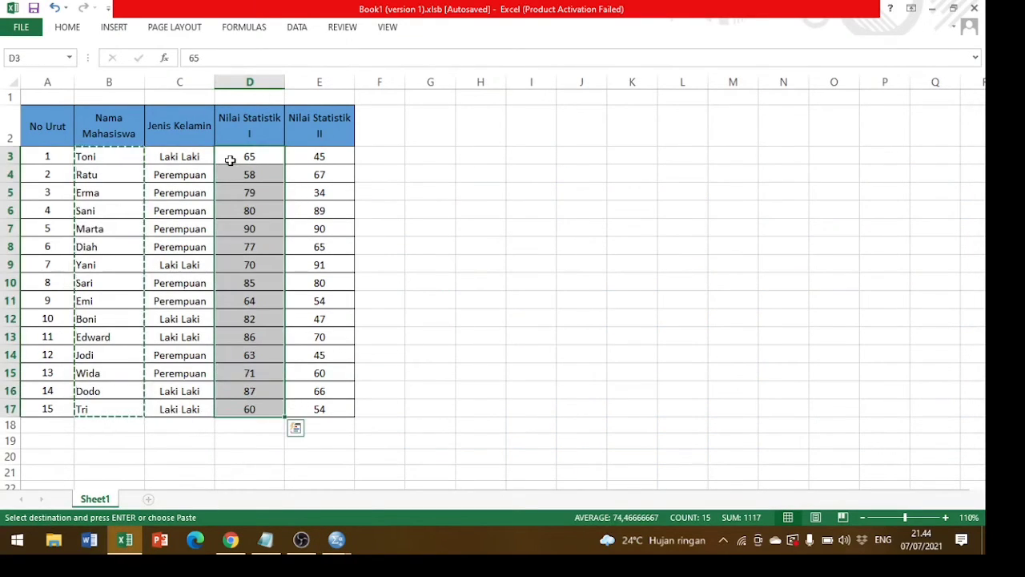
{"action": "key", "text": "ctrl+c"}
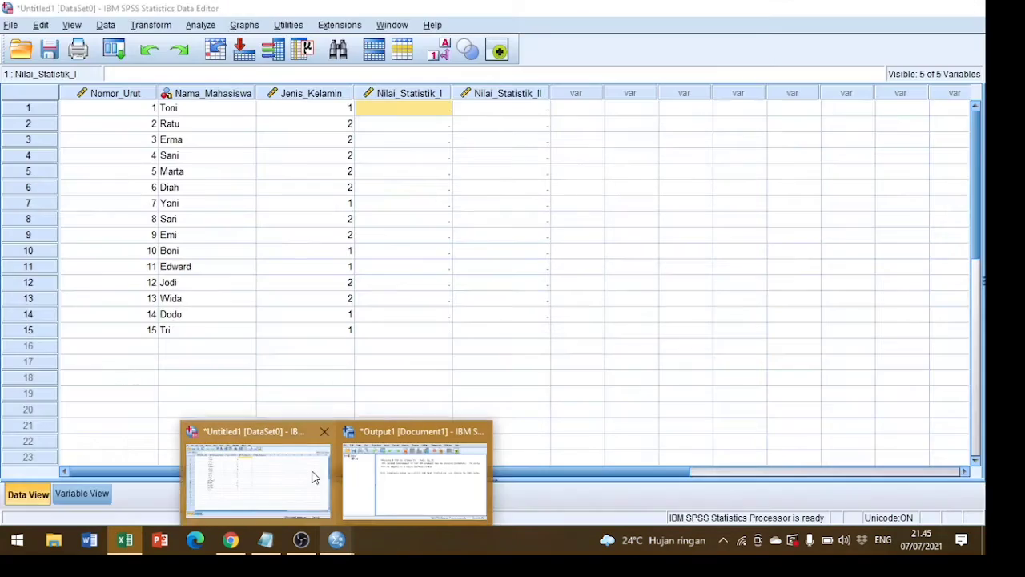
{"action": "left_click", "coordinate": [312, 476]}
{"action": "key", "text": "ctrl+v"}
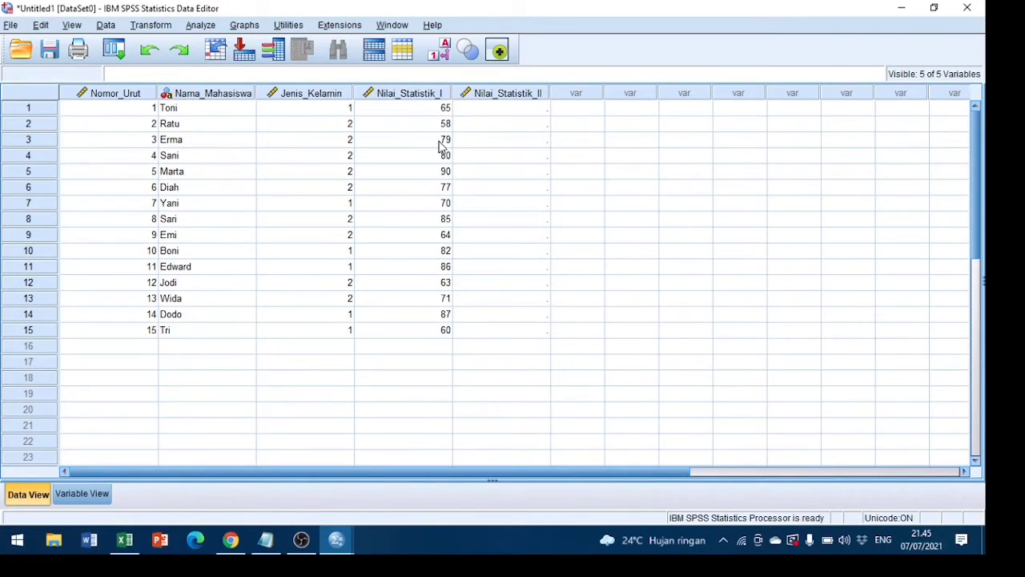
Copy the Nilai Statistik II scores in E3:E17 of the Excel table into Nilai_Statistik_II in SPSS from row 1.
{"action": "left_click", "coordinate": [493, 114]}
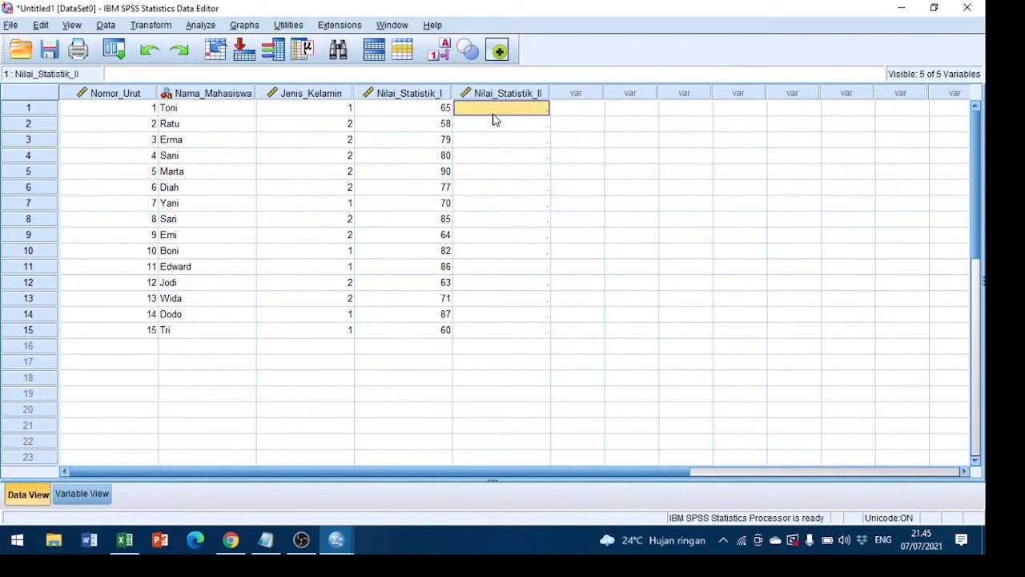
{"action": "key", "text": "alt+Tab"}
{"action": "key", "text": "ctrl+c"}
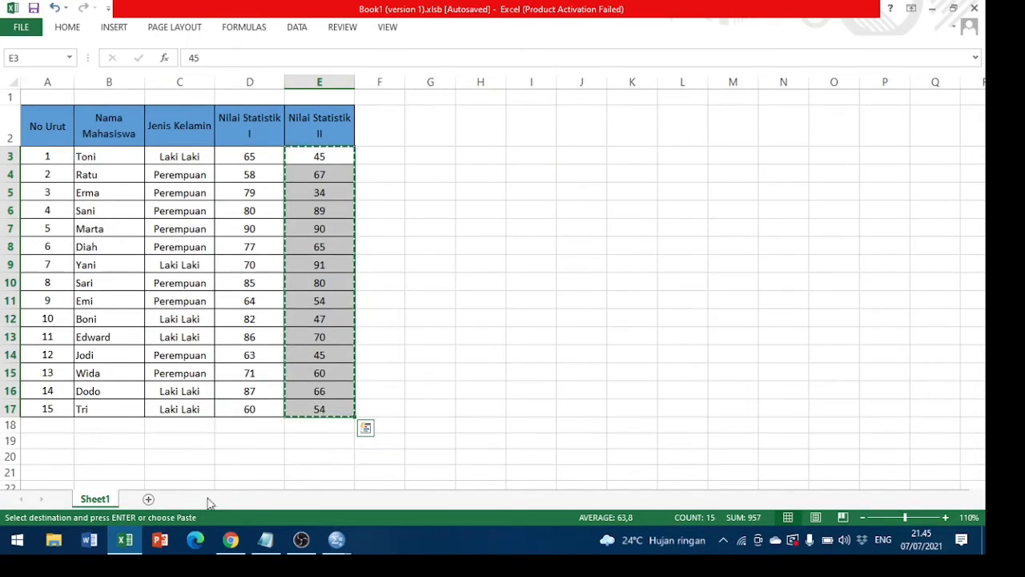
{"action": "mouse_move", "coordinate": [336, 547]}
{"action": "left_click", "coordinate": [257, 477]}
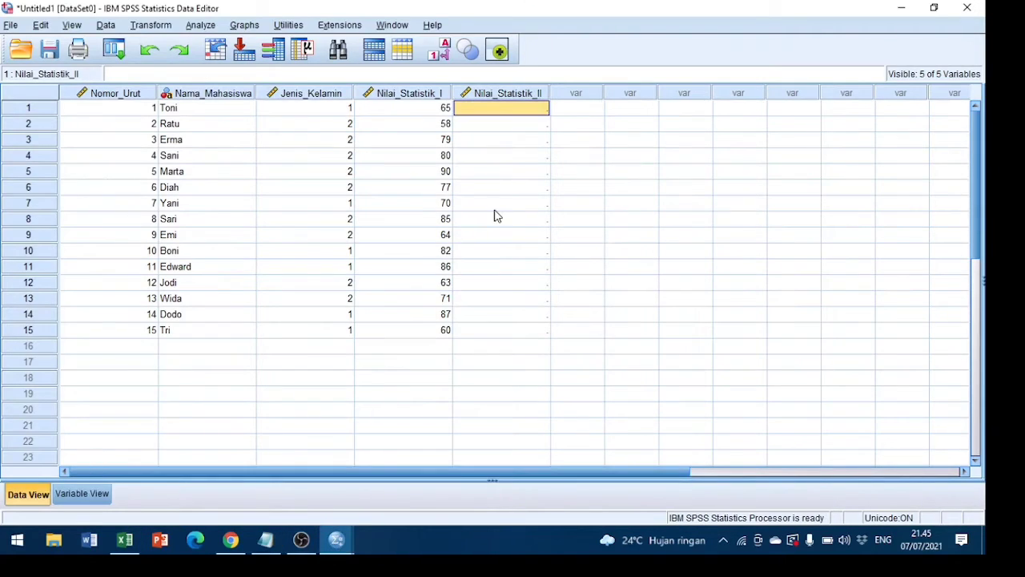
{"action": "key", "text": "ctrl+v"}
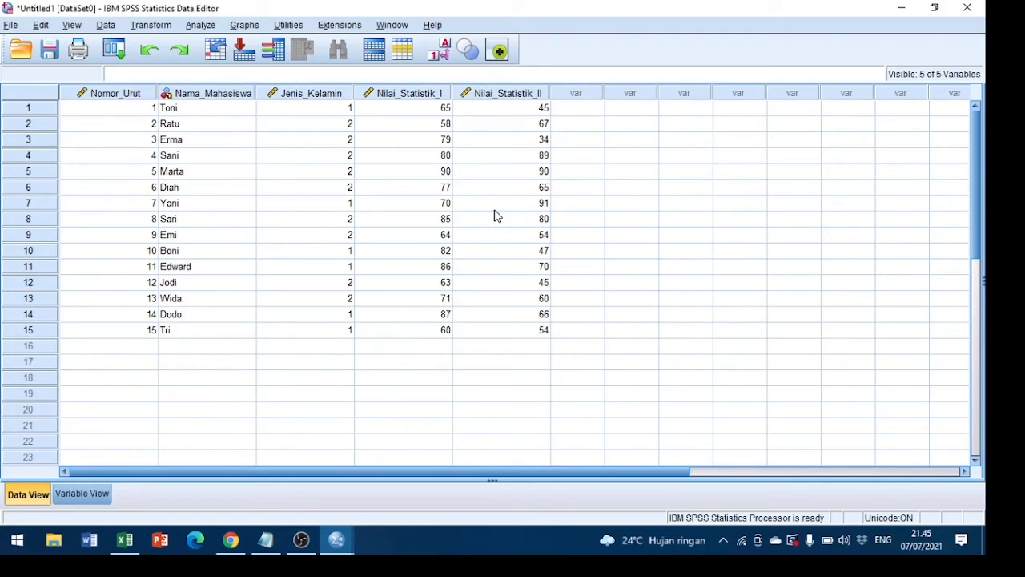
{"action": "left_click", "coordinate": [205, 31]}
{"action": "left_click", "coordinate": [171, 29]}
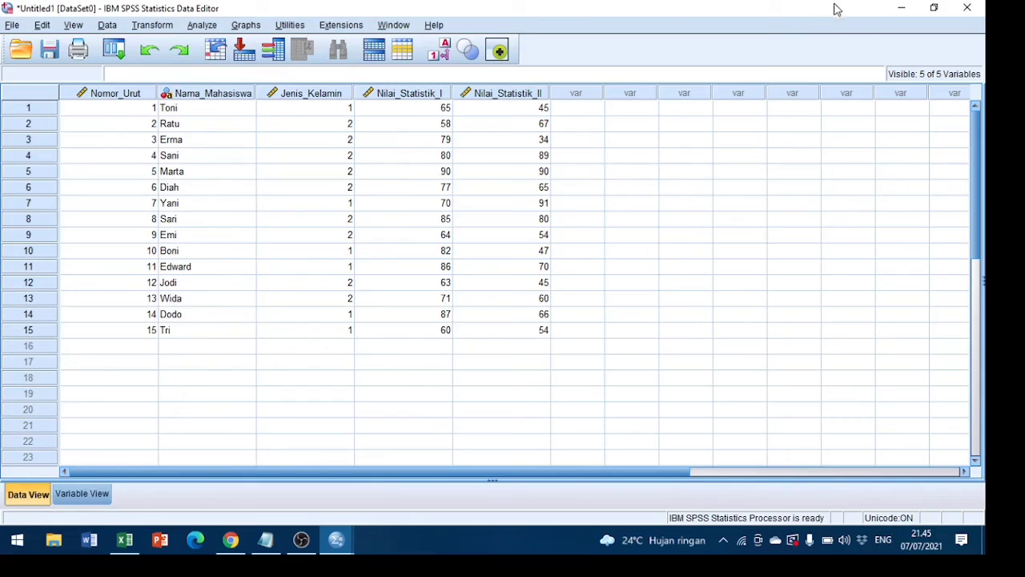
Minimize the SPSS data editor and the Excel workbook to show the desktop.
{"action": "left_click", "coordinate": [908, 12]}
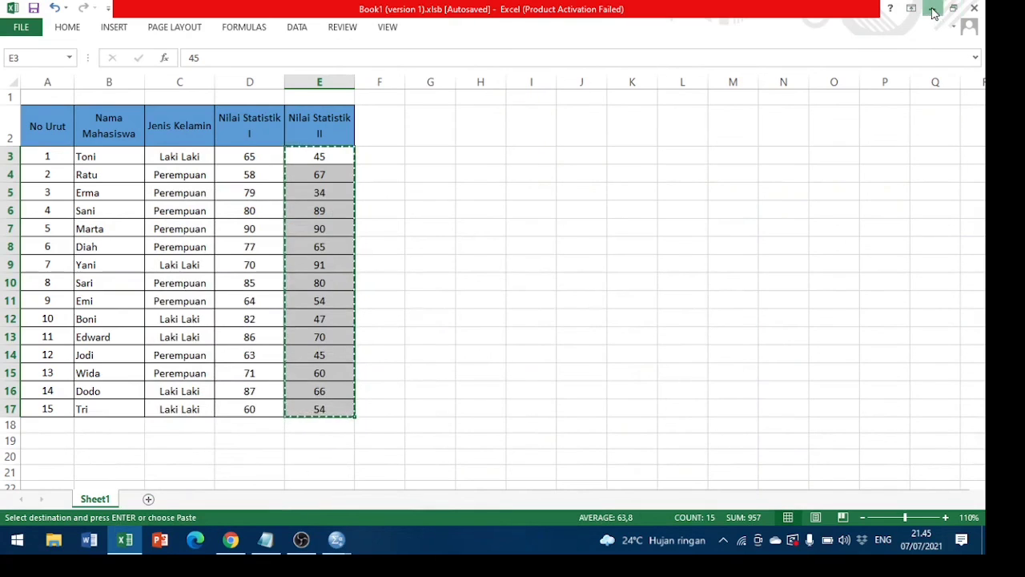
{"action": "left_click", "coordinate": [933, 10]}
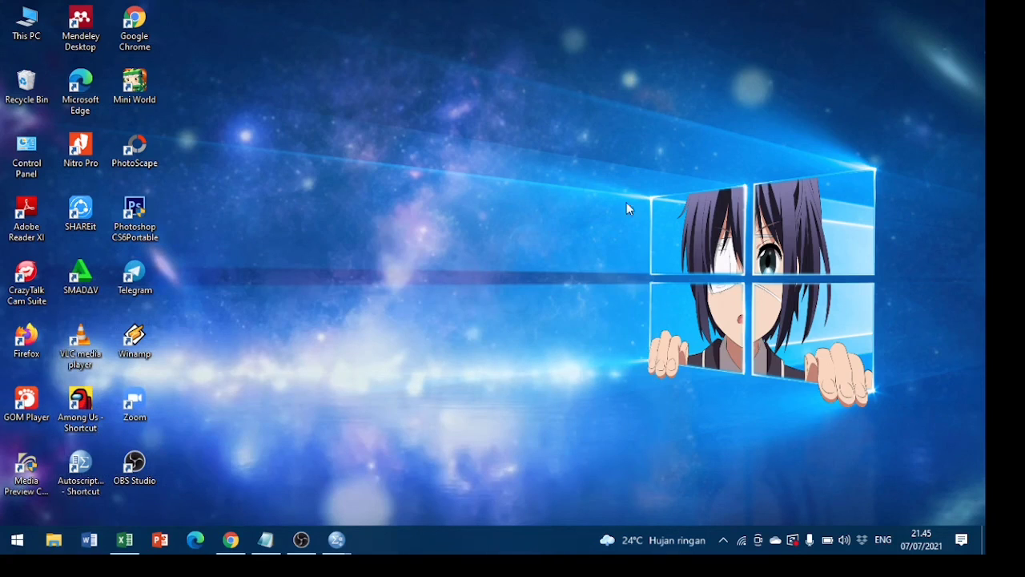